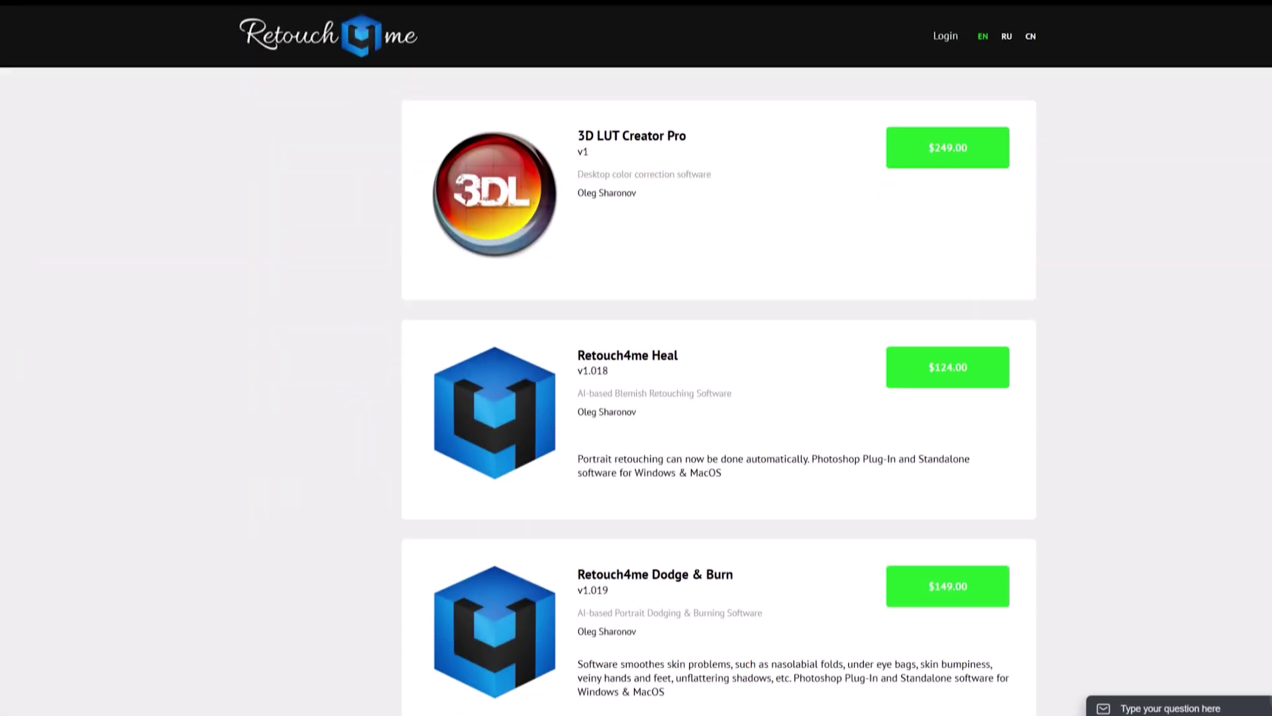
- Launch the Retouch4me Heal installer, accept the licence agreement and start the installation
{"action": "scroll", "coordinate": [636, 384], "scroll_direction": "down", "scroll_amount": 5}
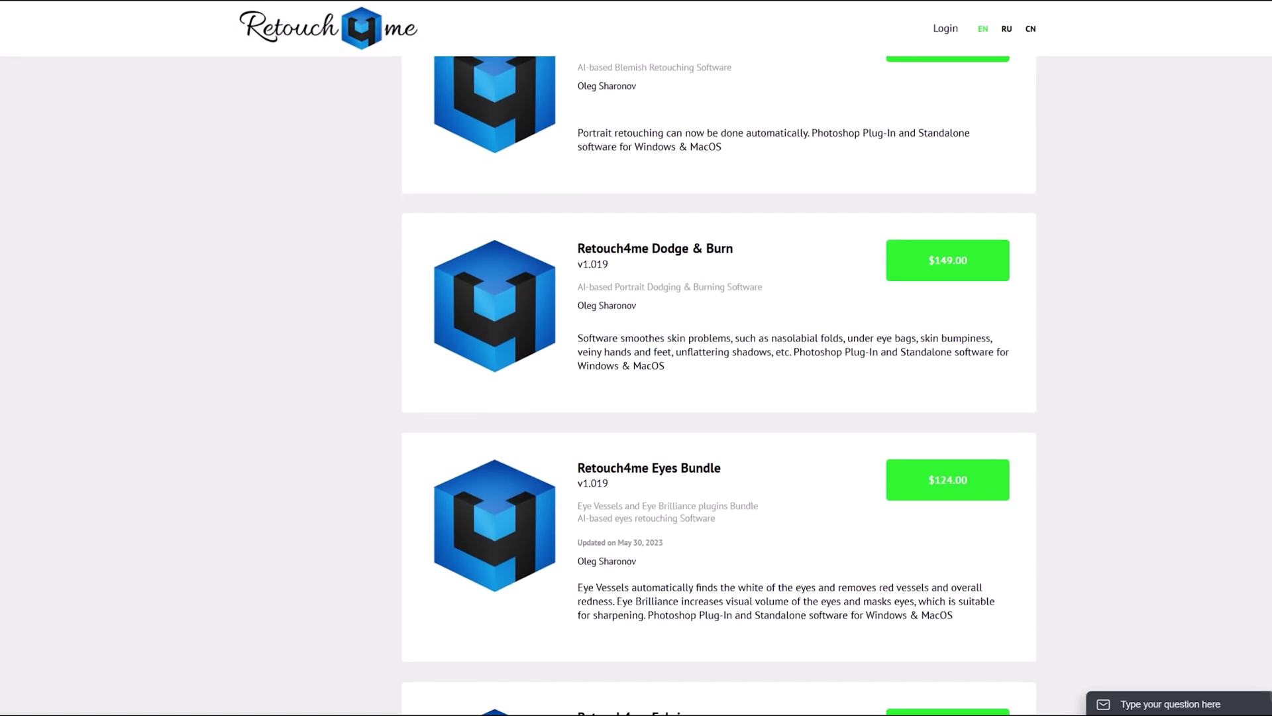
{"action": "scroll", "coordinate": [636, 384], "scroll_direction": "down", "scroll_amount": 6}
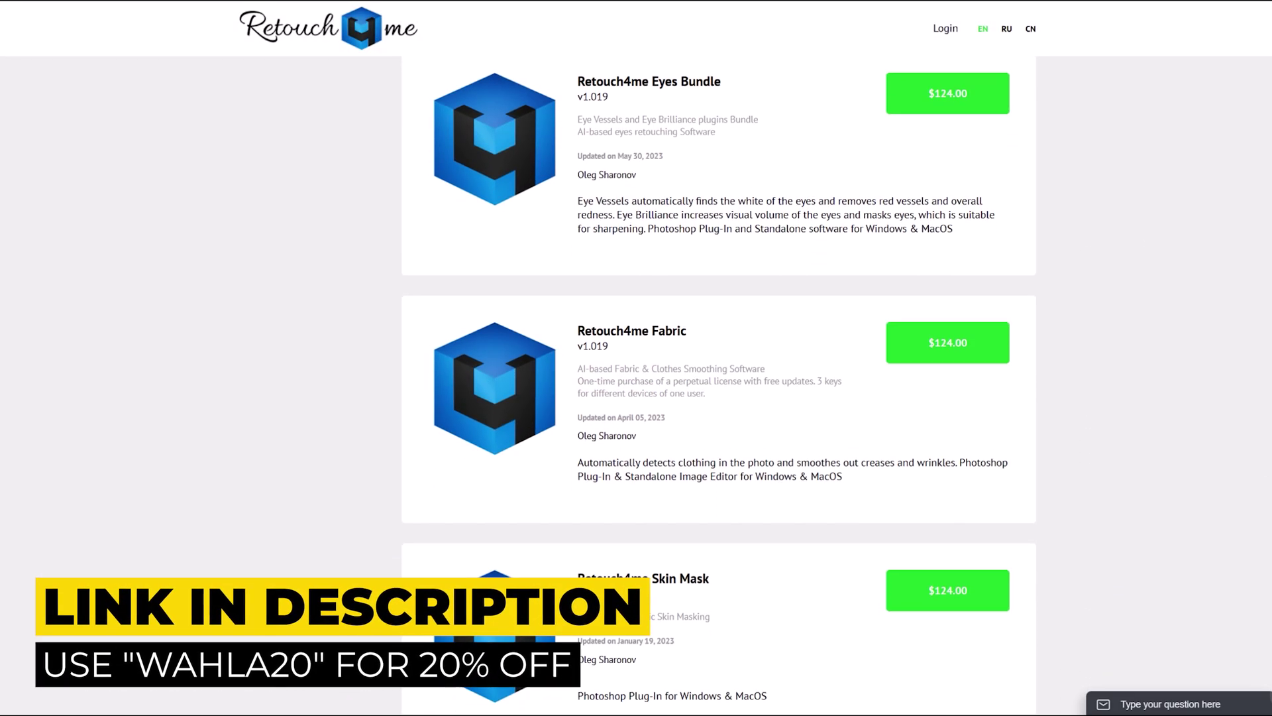
{"action": "scroll", "coordinate": [636, 384], "scroll_direction": "down", "scroll_amount": 4}
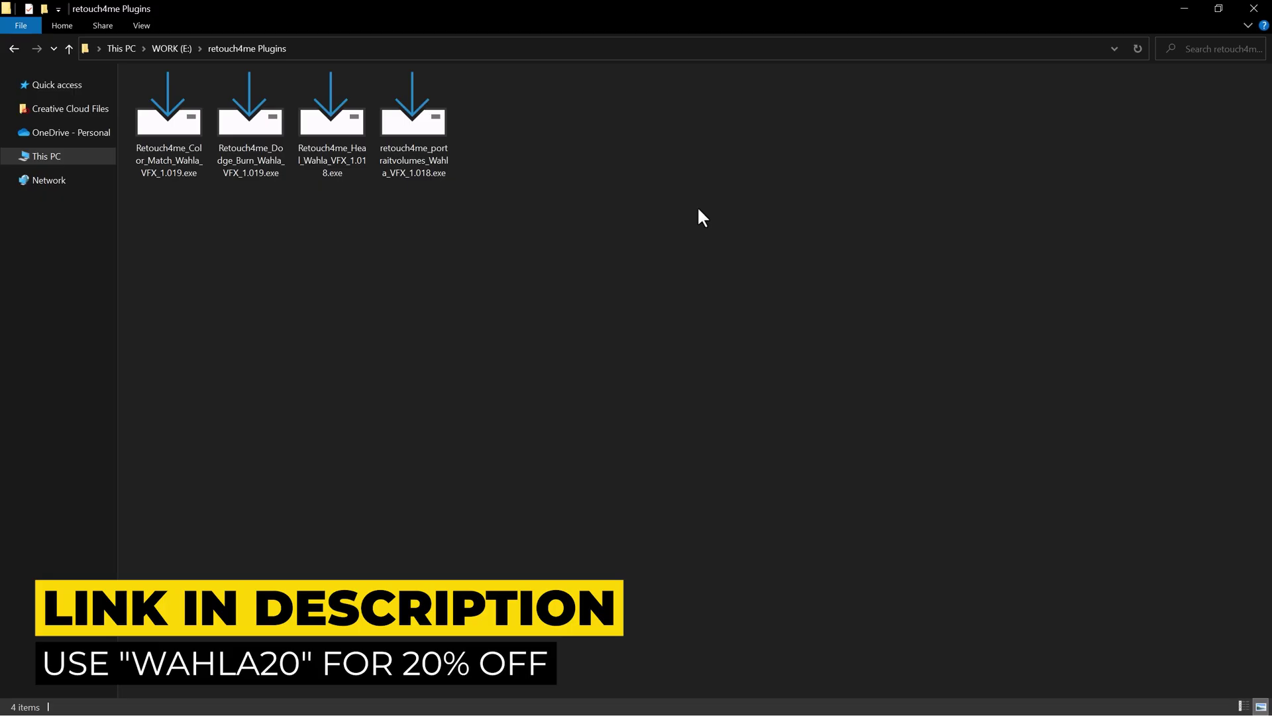
{"action": "right_click", "coordinate": [327, 152]}
{"action": "left_click", "coordinate": [374, 161]}
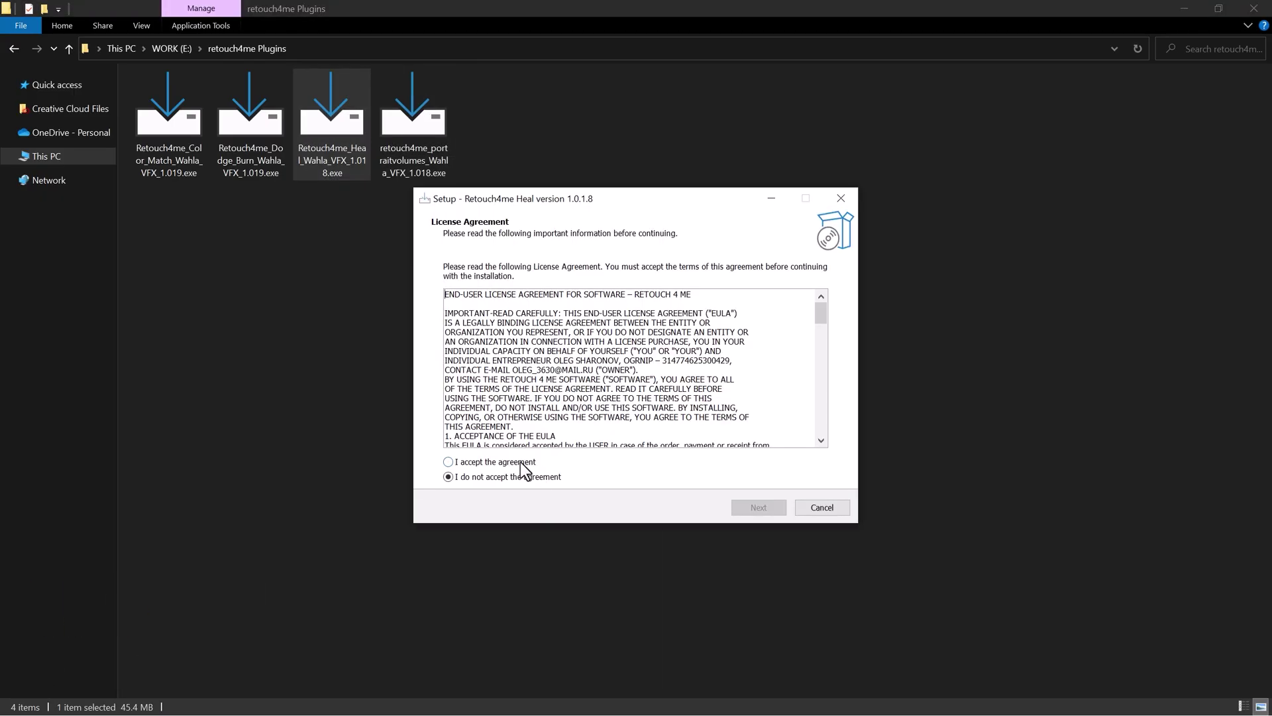
{"action": "left_click", "coordinate": [758, 507]}
{"action": "left_click", "coordinate": [761, 507]}
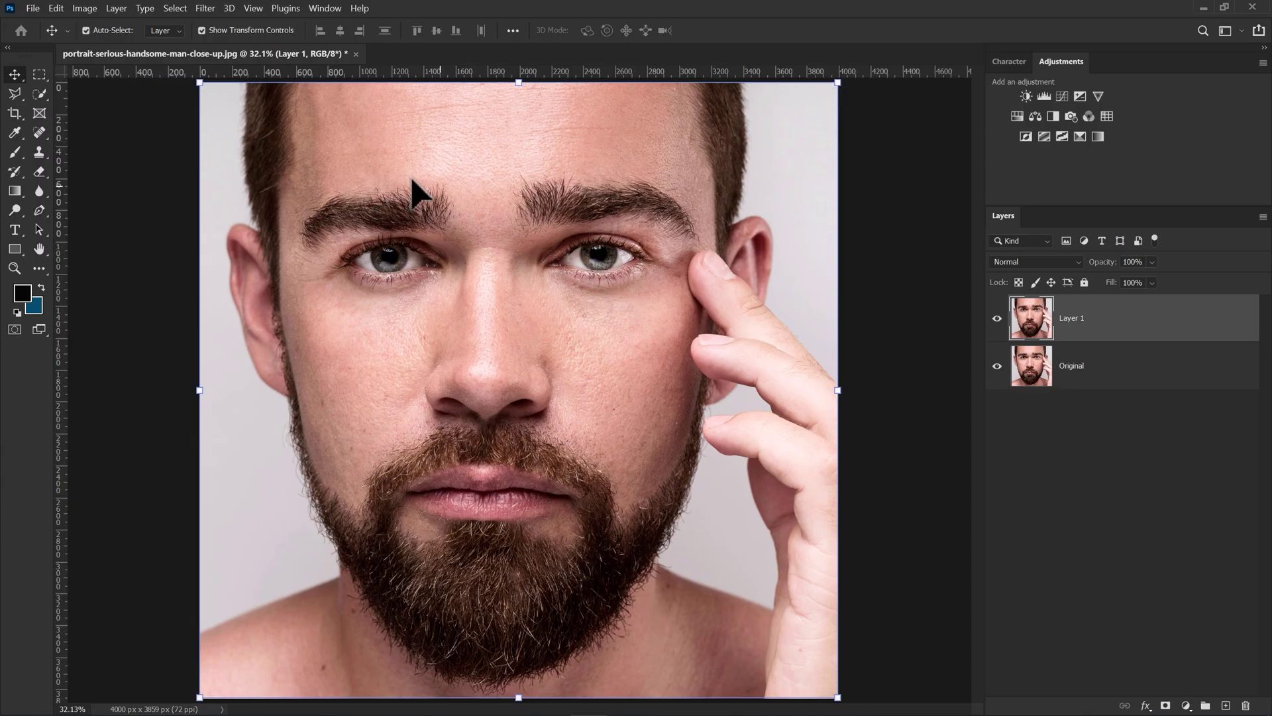
- Run Retouch4me Heal from the Filter > Retouch4me menu on the portrait
{"action": "left_click", "coordinate": [204, 8]}
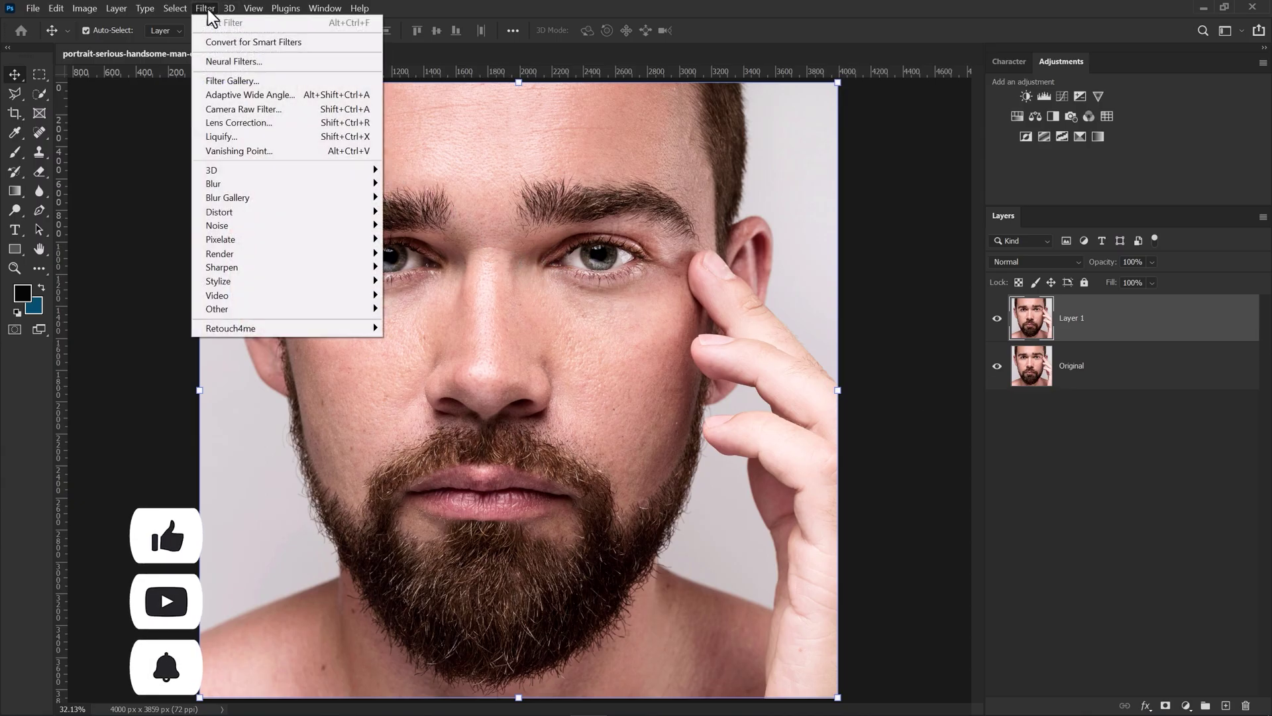
{"action": "mouse_move", "coordinate": [369, 331]}
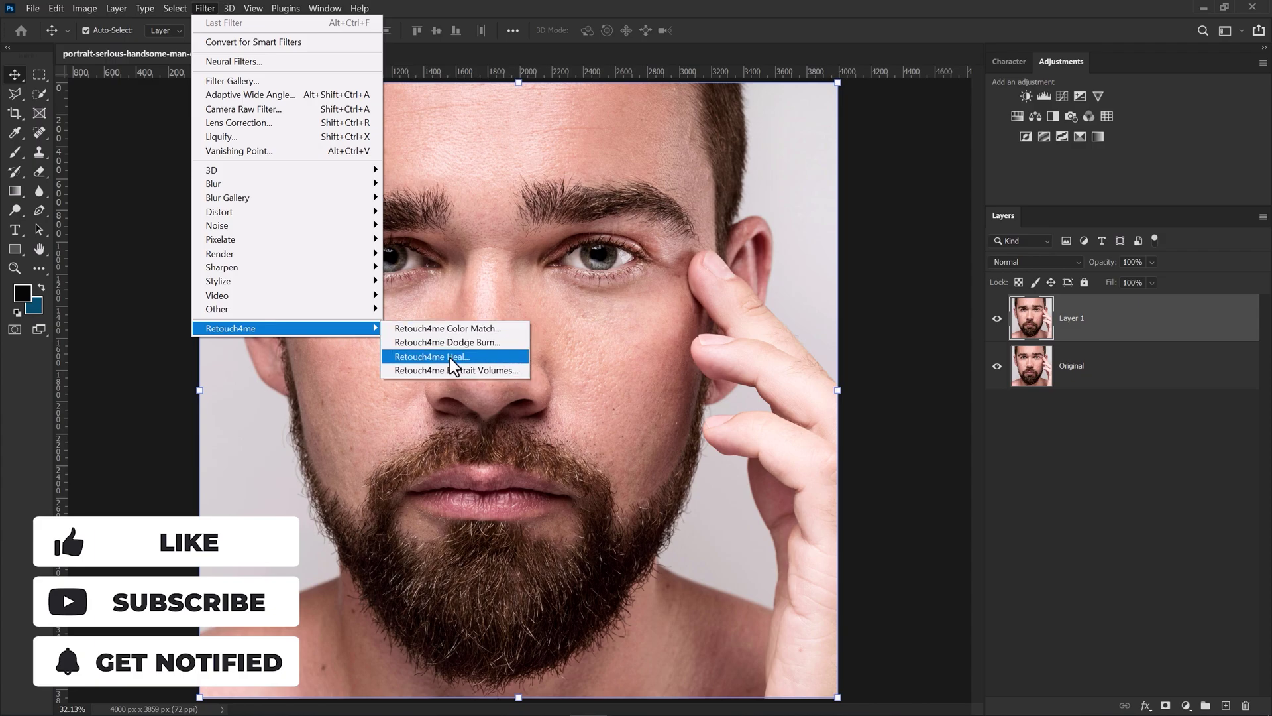
{"action": "left_click", "coordinate": [493, 361]}
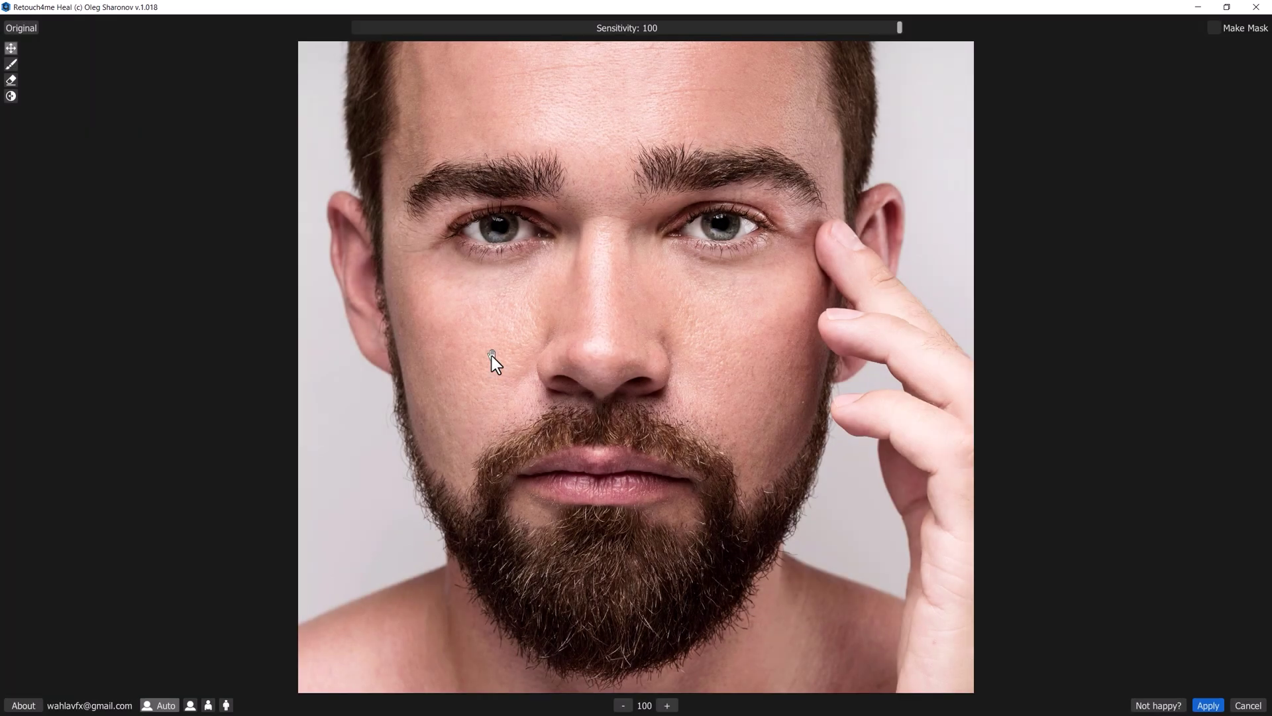
{"action": "scroll", "coordinate": [491, 356], "scroll_direction": "up", "scroll_amount": 2}
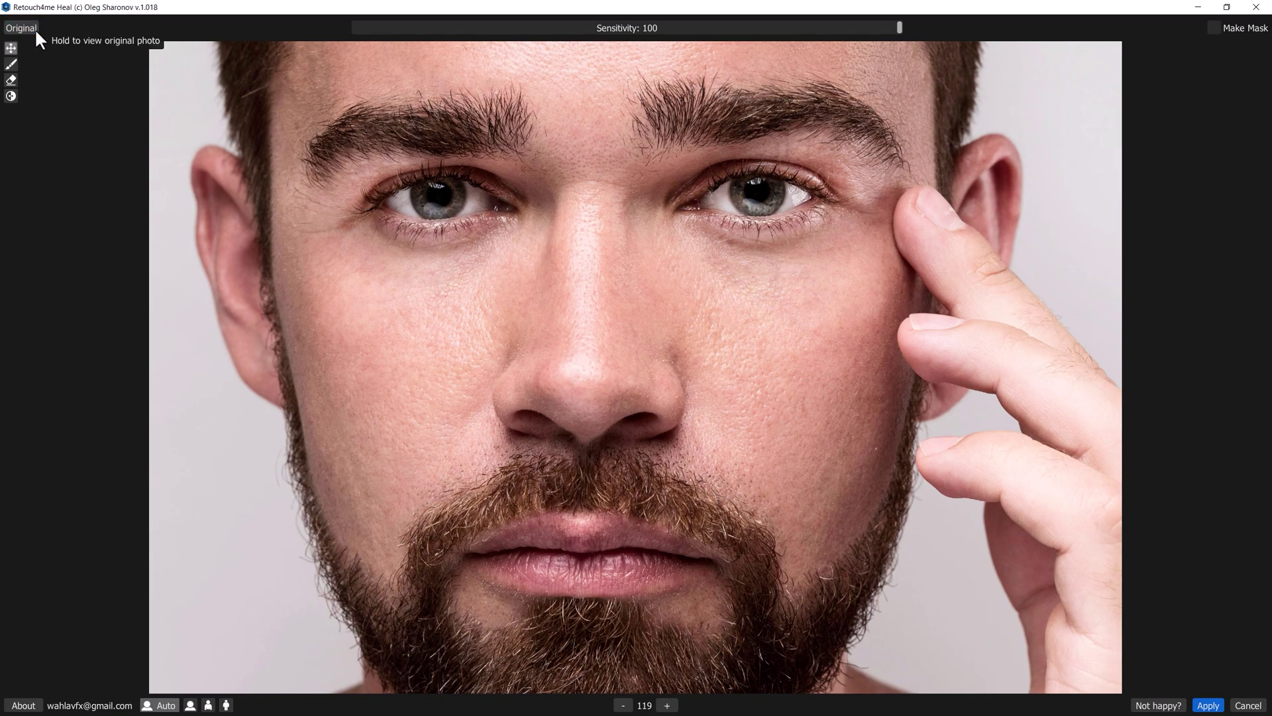
- Compare with Original, set Sensitivity back to 100, and check the blemish mask
{"action": "left_click", "coordinate": [36, 32]}
{"action": "left_click_drag", "start_coordinate": [898, 29], "coordinate": [831, 32]}
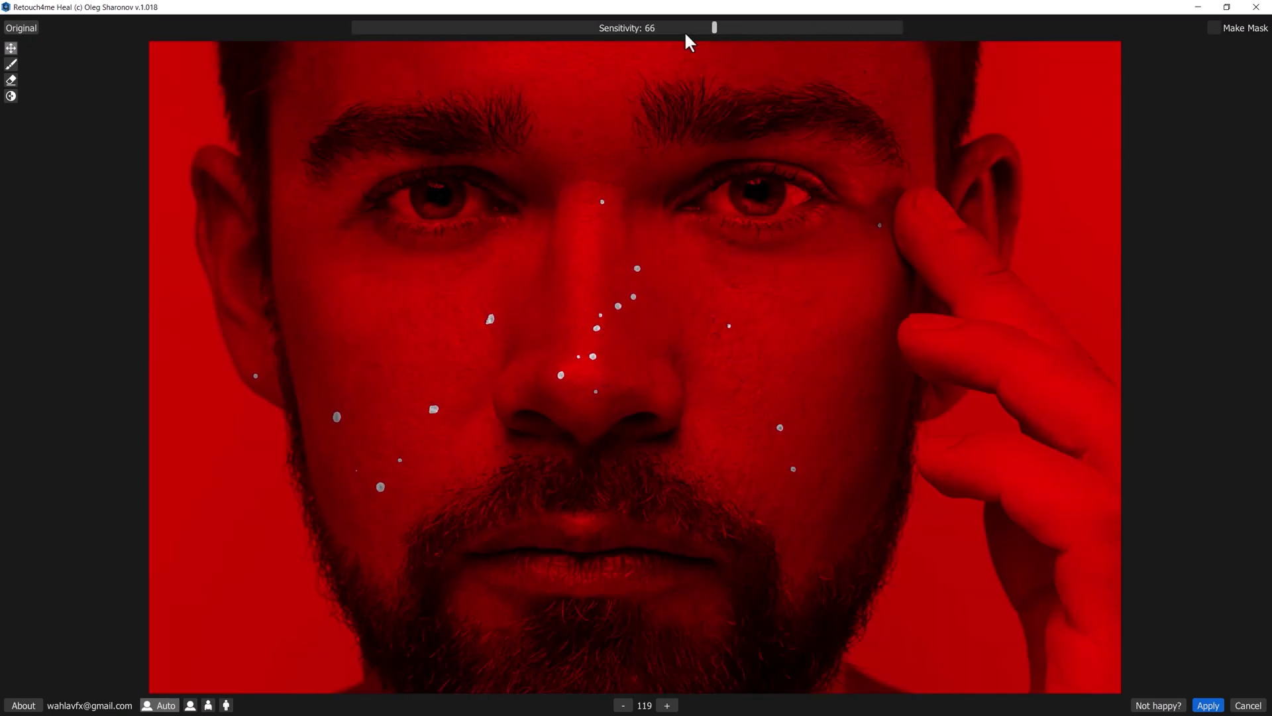
{"action": "left_click_drag", "start_coordinate": [686, 35], "coordinate": [946, 47]}
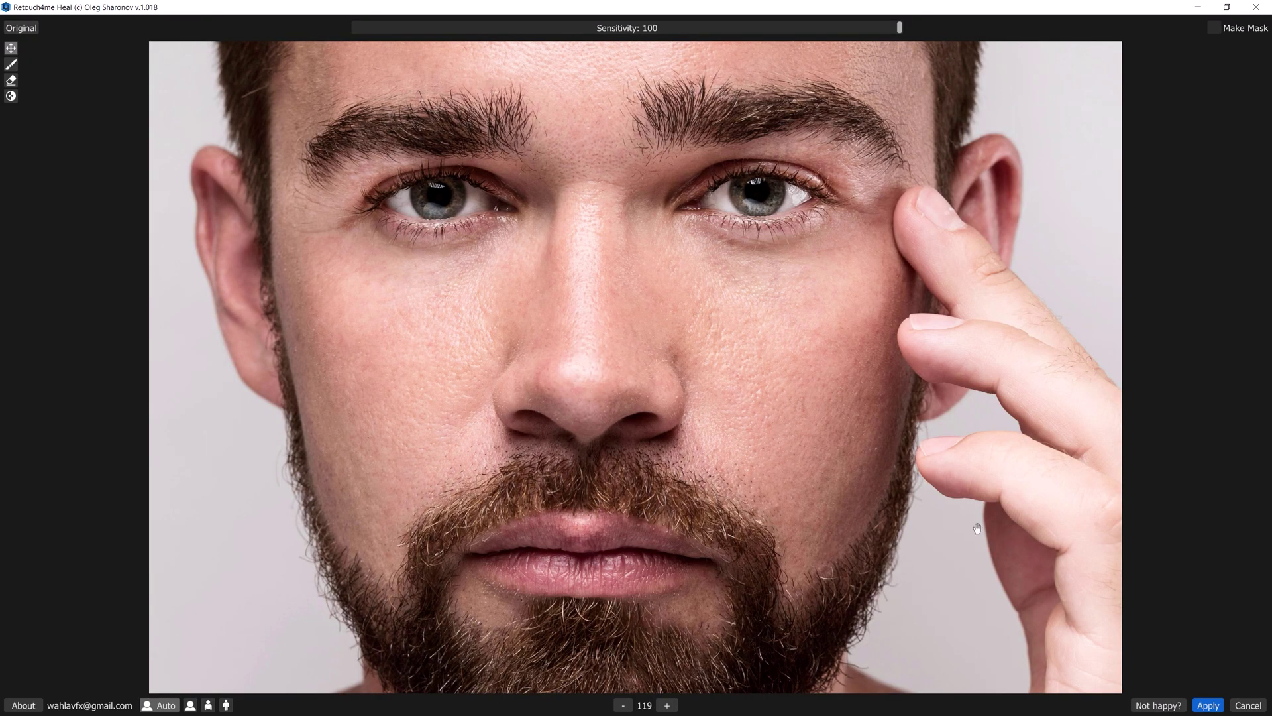
{"action": "left_click", "coordinate": [10, 63]}
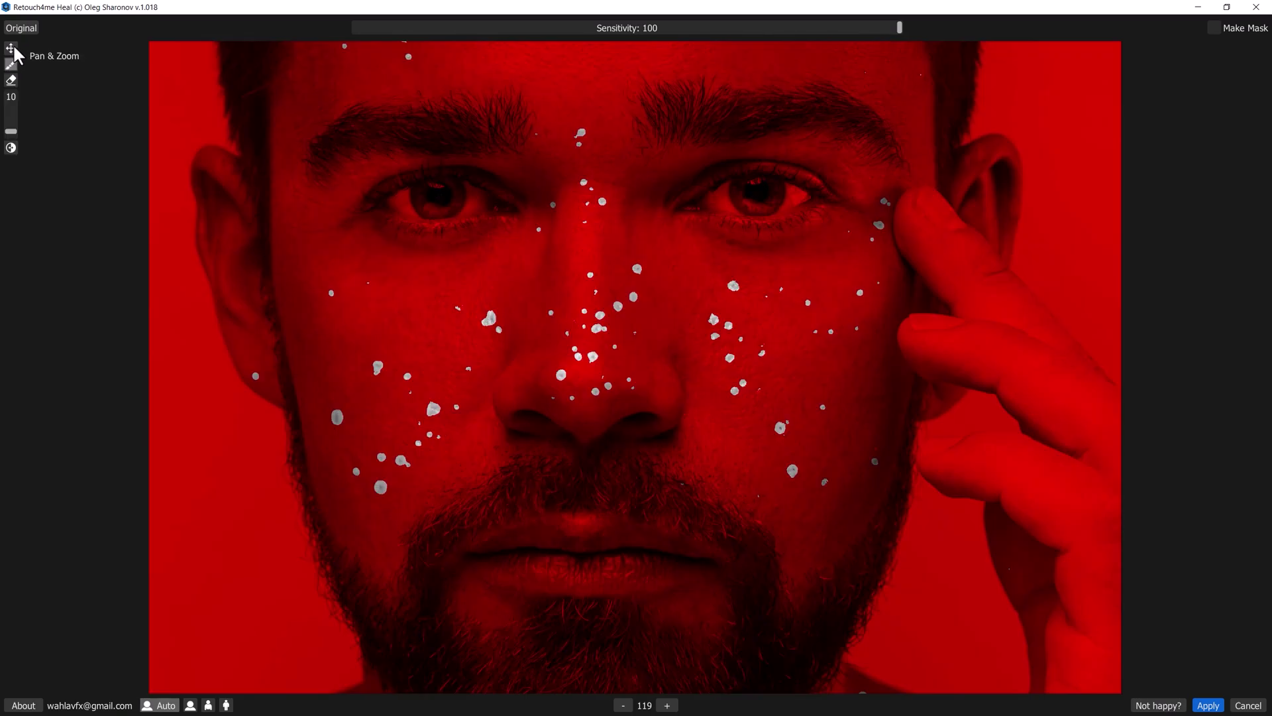
{"action": "left_click", "coordinate": [12, 48]}
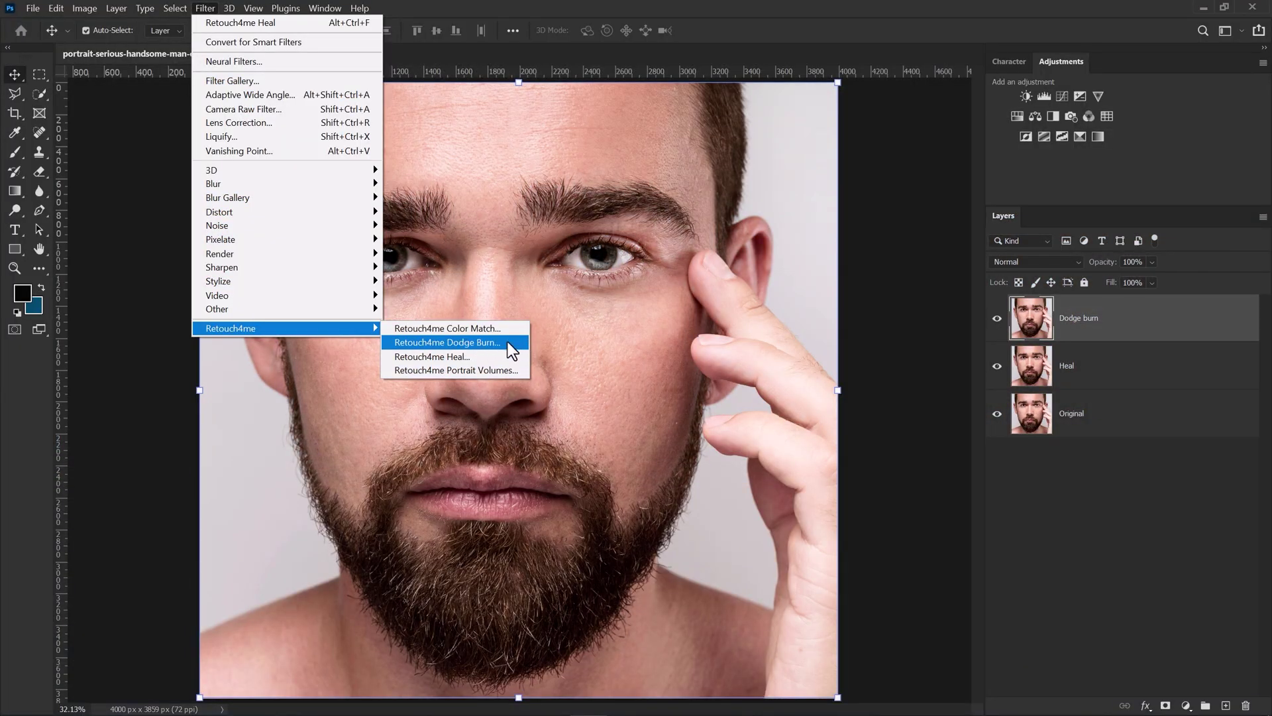
- Run Retouch4me Dodge & Burn with Blend raised to 200, comparing against the original
{"action": "left_click", "coordinate": [508, 342]}
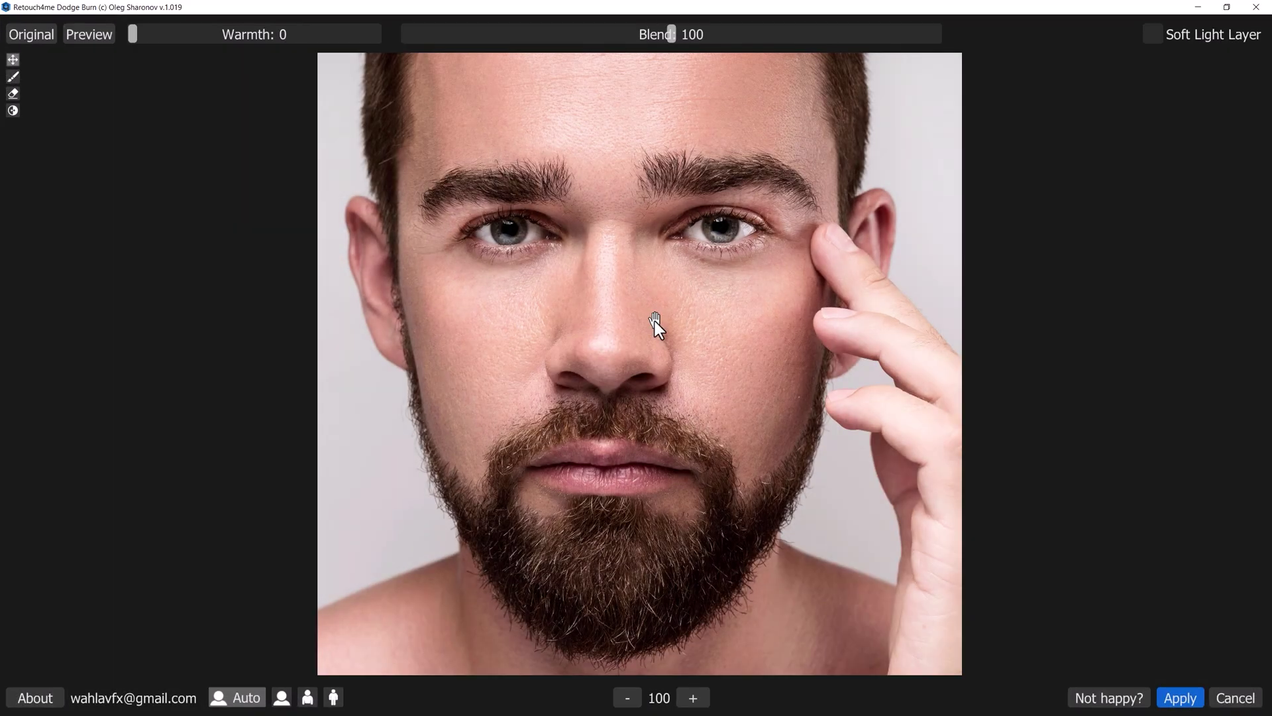
{"action": "scroll", "coordinate": [655, 321], "scroll_direction": "up", "scroll_amount": 1}
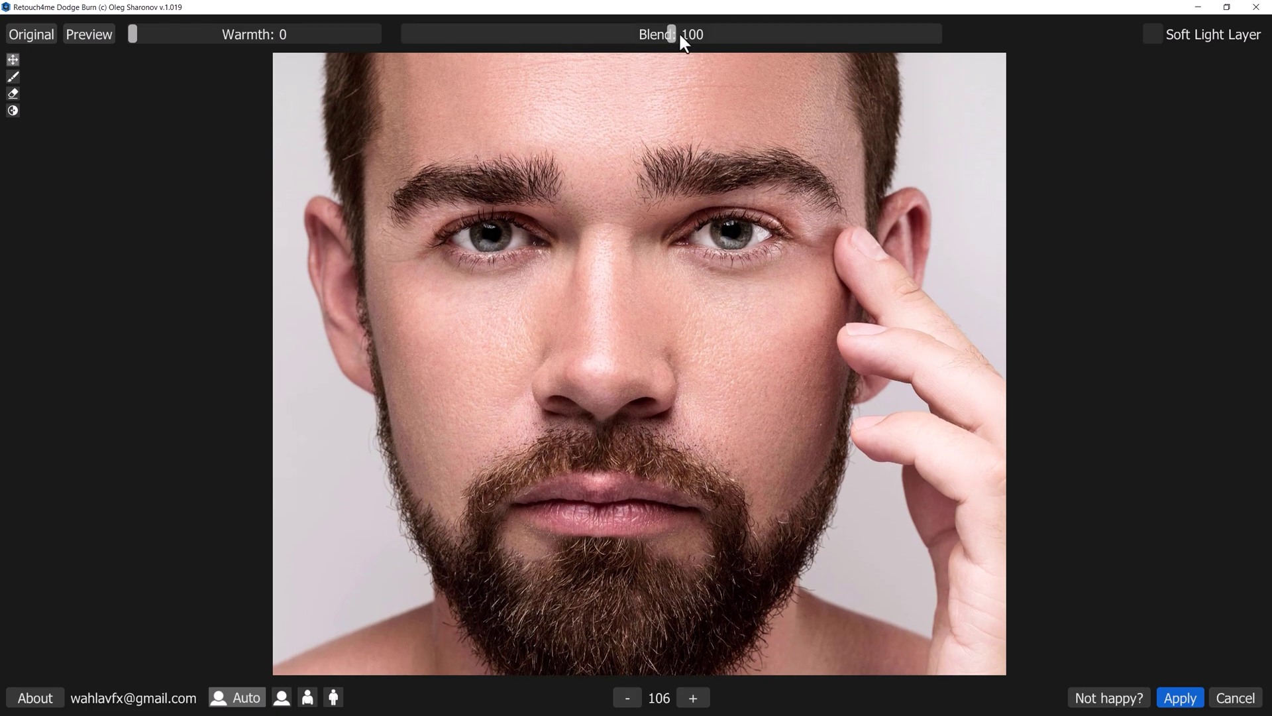
{"action": "left_click_drag", "start_coordinate": [680, 35], "coordinate": [834, 45]}
{"action": "scroll", "coordinate": [420, 343], "scroll_direction": "up", "scroll_amount": 3}
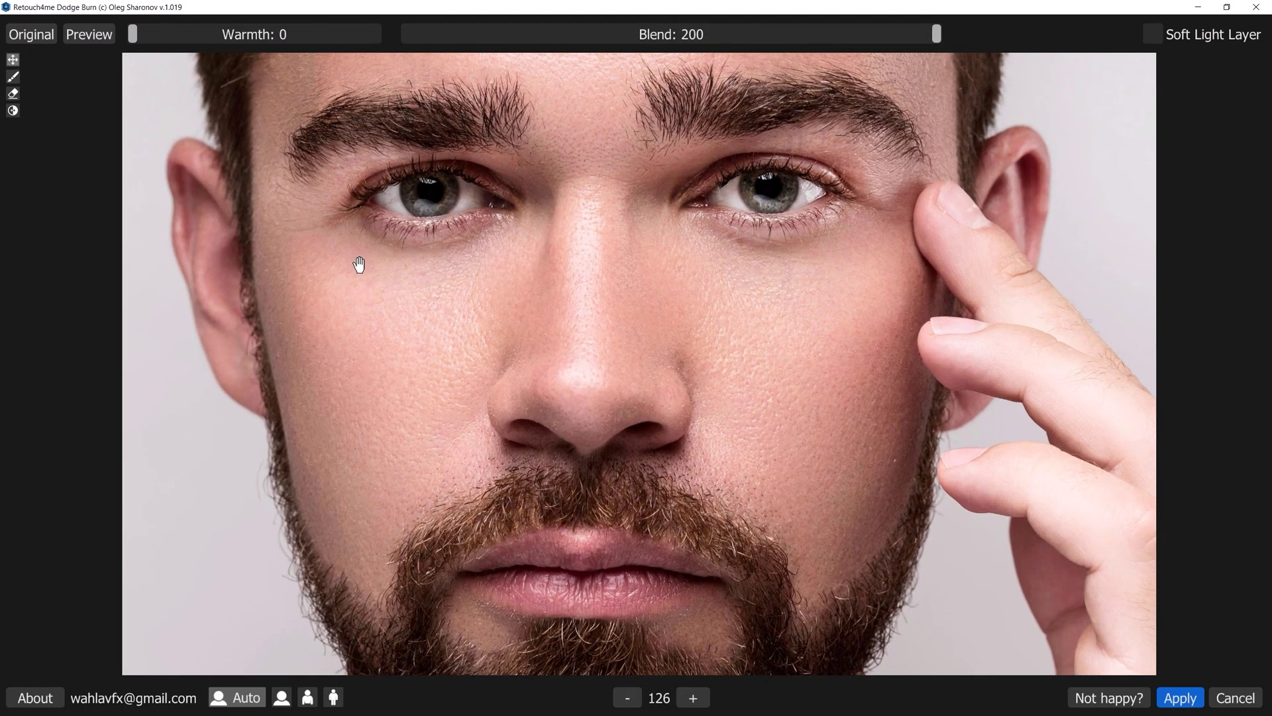
{"action": "left_click", "coordinate": [34, 43]}
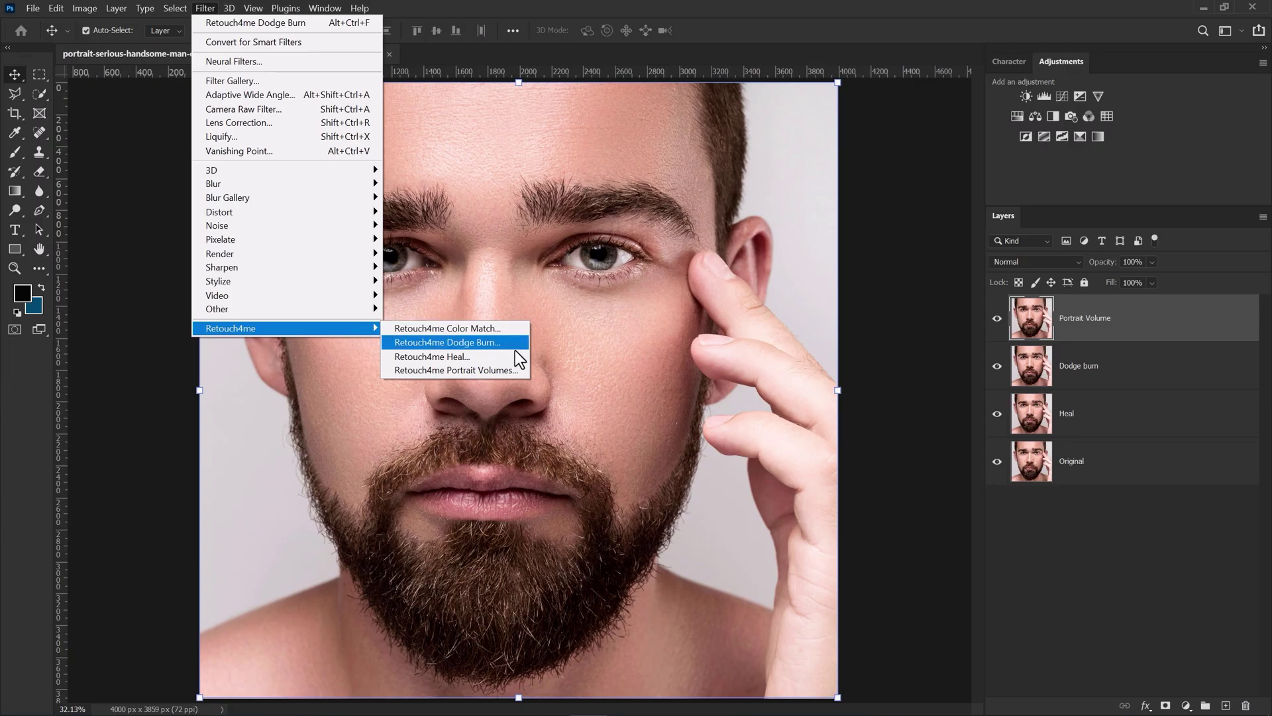
- Run Retouch4me Portrait Volumes at Blend 100 and compare it with the original photo
{"action": "left_click", "coordinate": [514, 372]}
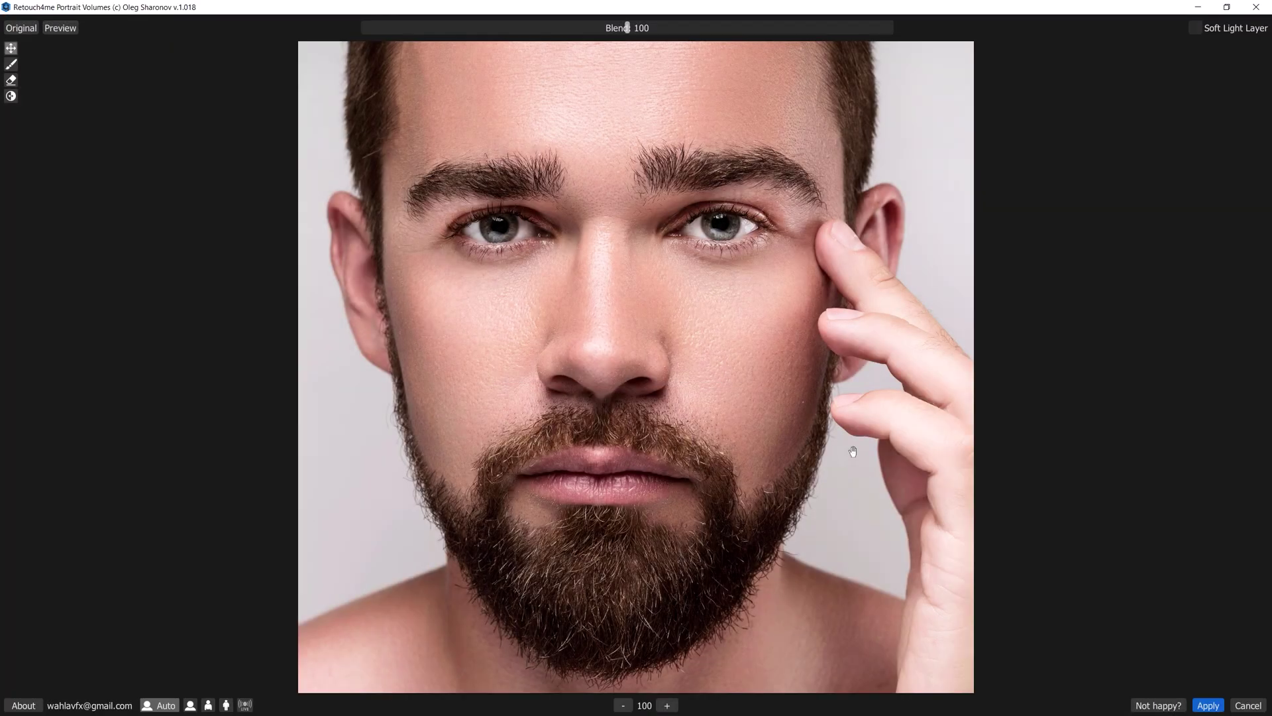
{"action": "scroll", "coordinate": [852, 451], "scroll_direction": "up", "scroll_amount": 1}
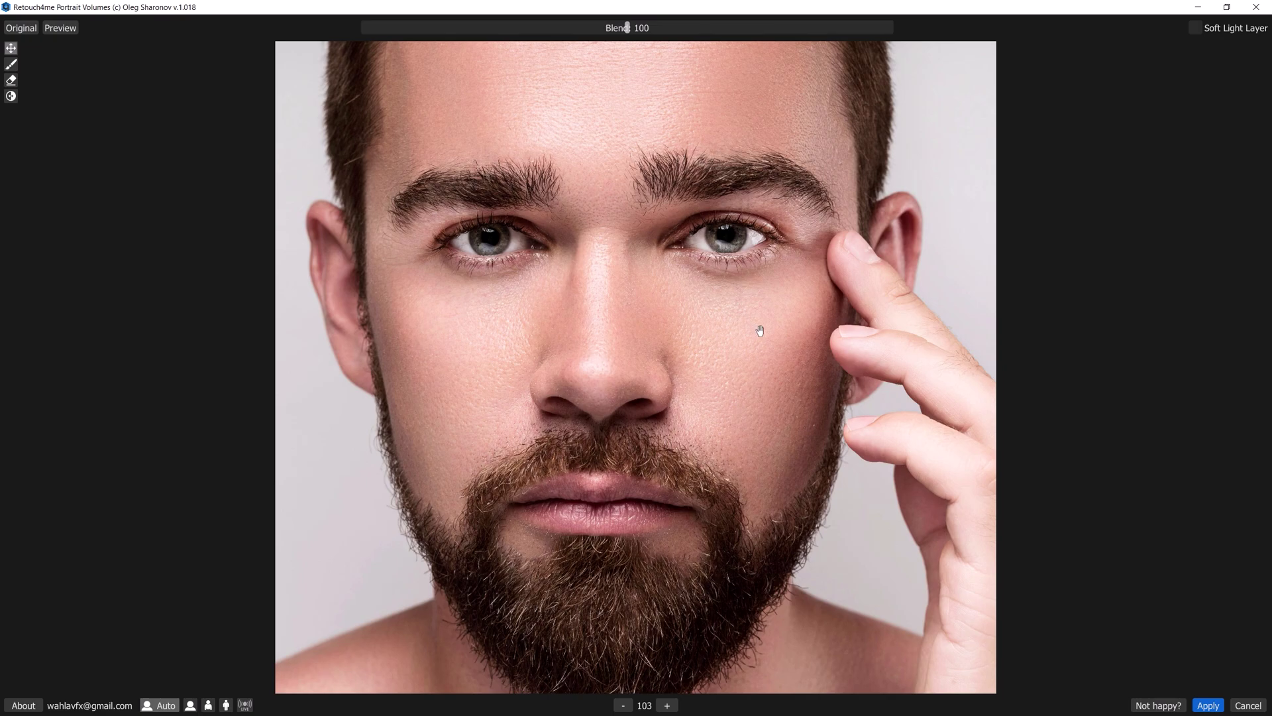
{"action": "left_click", "coordinate": [18, 30]}
{"action": "left_click", "coordinate": [20, 31]}
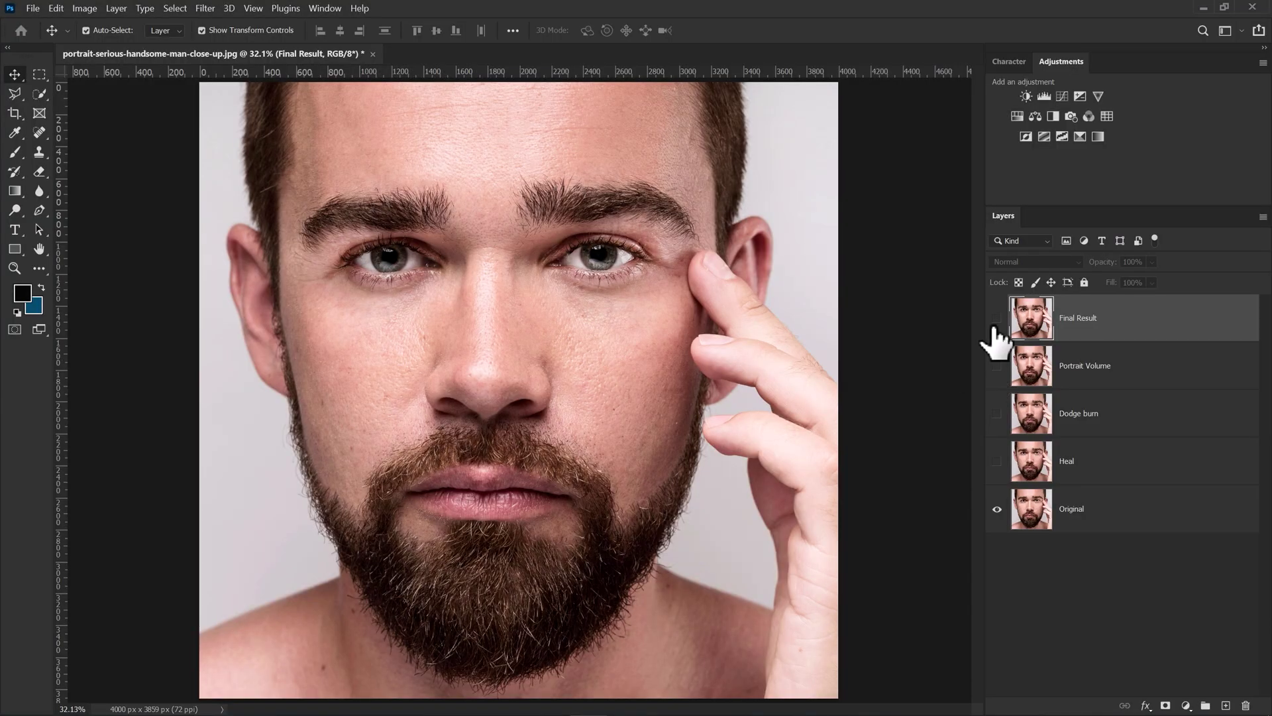
- Toggle the Final Result layer off and on to compare against the original
{"action": "left_click", "coordinate": [997, 321]}
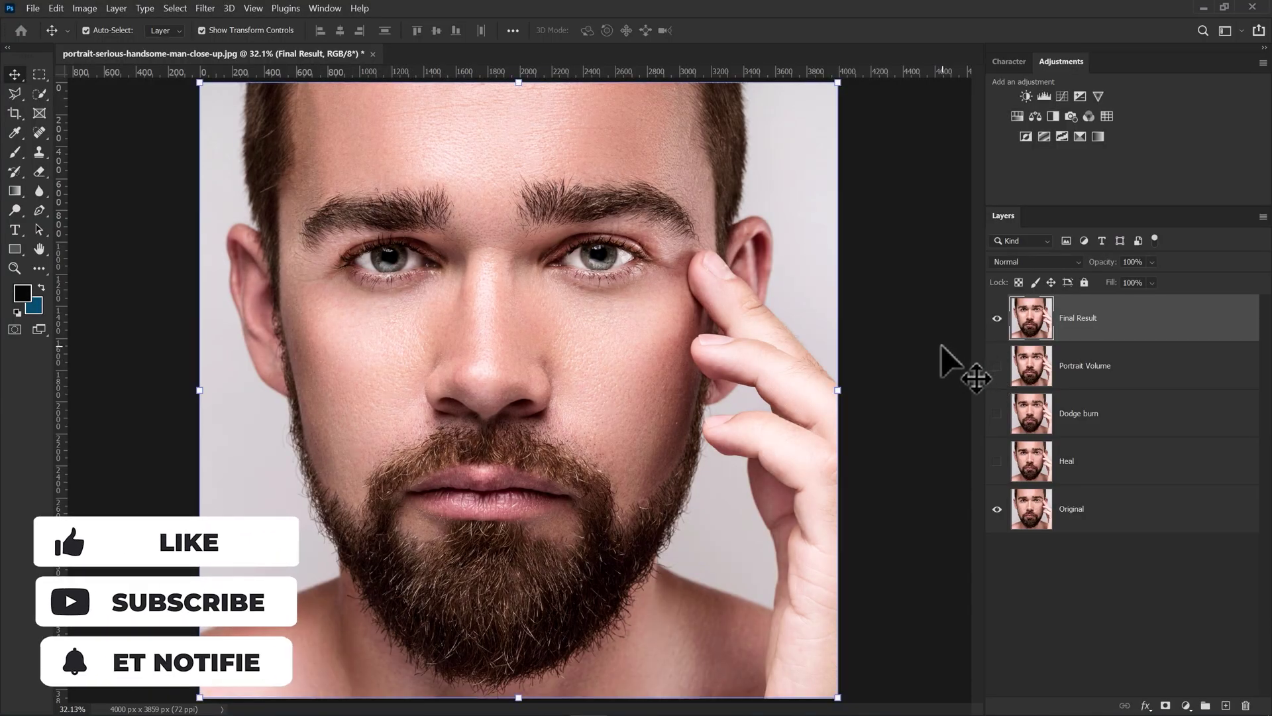
{"action": "left_click", "coordinate": [997, 319]}
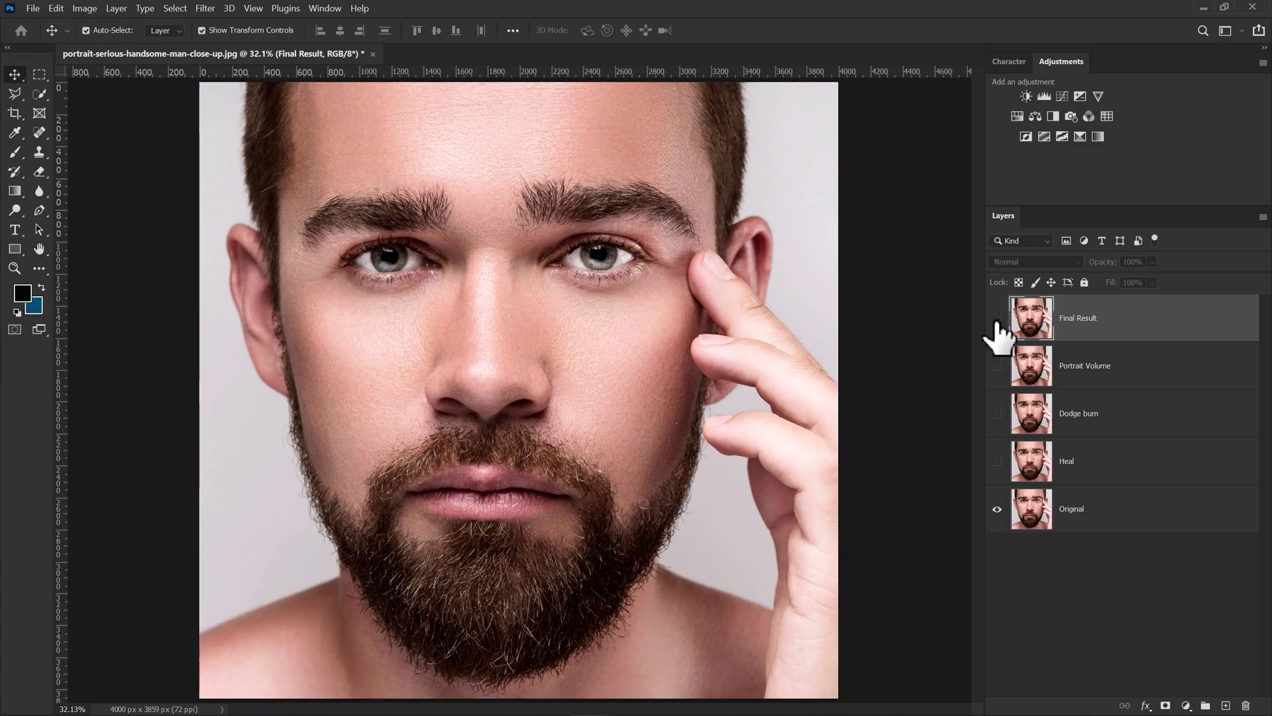
{"action": "left_click", "coordinate": [997, 320]}
- Zoom to 50% on the face and compare Final Result with the original, including the forehead
{"action": "scroll", "coordinate": [689, 397], "scroll_direction": "up", "scroll_amount": 2}
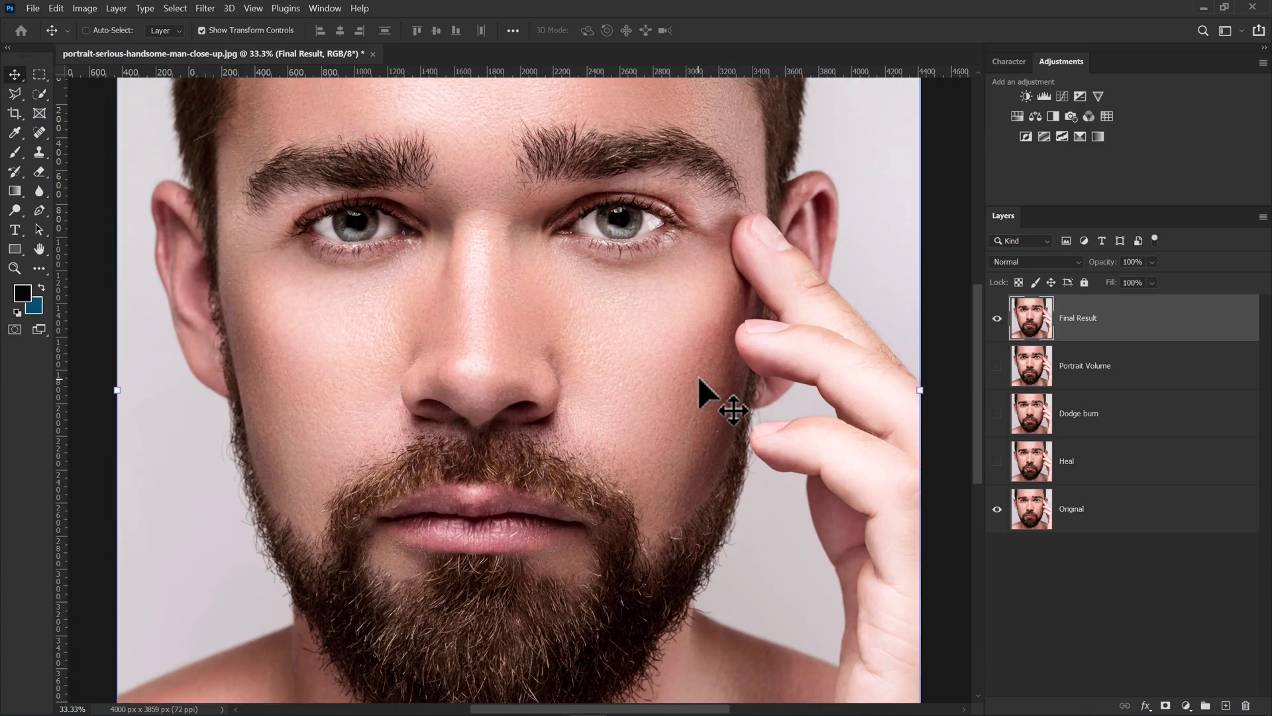
{"action": "left_click_drag", "start_coordinate": [637, 379], "coordinate": [695, 443]}
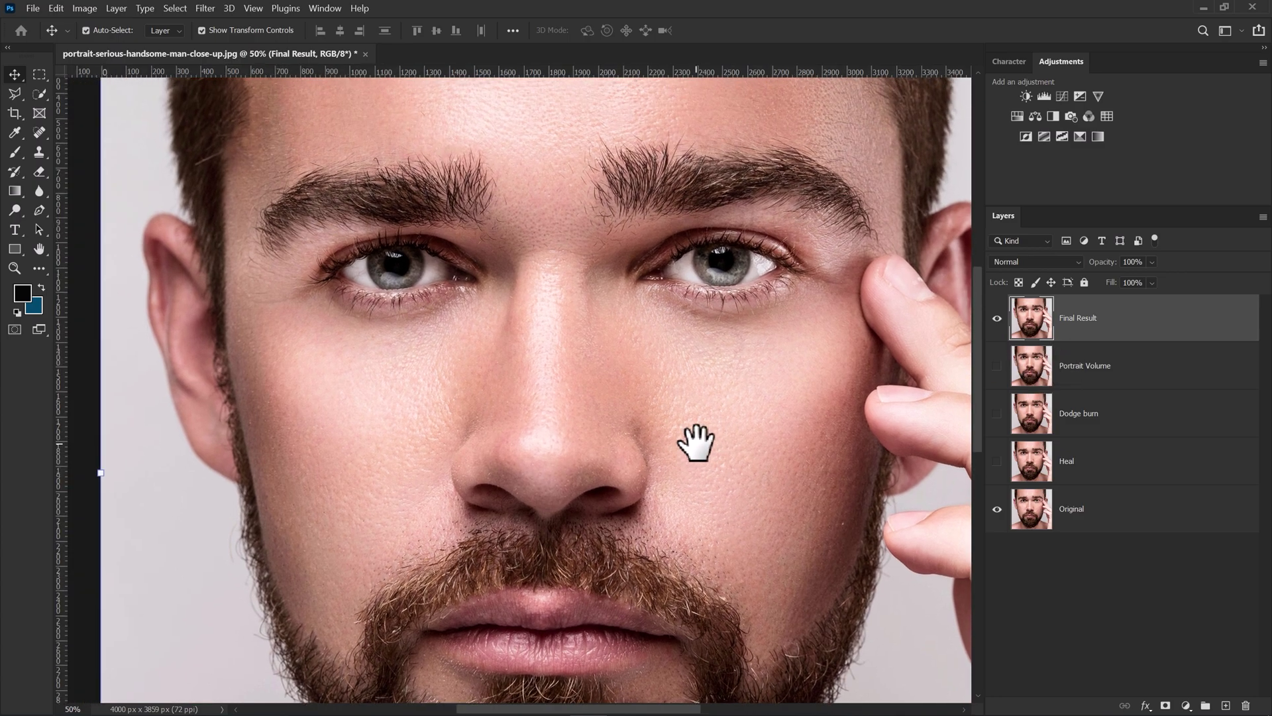
{"action": "left_click", "coordinate": [997, 320]}
{"action": "left_click", "coordinate": [997, 320]}
{"action": "left_click", "coordinate": [997, 319]}
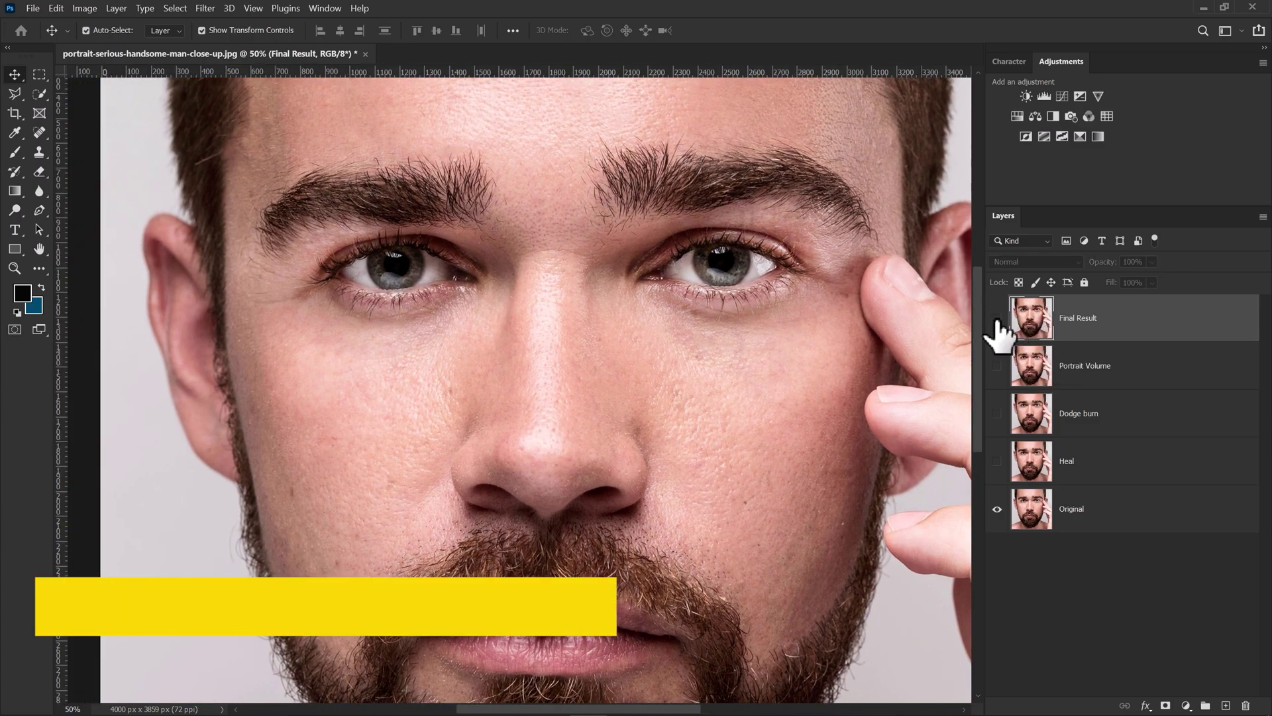
{"action": "left_click", "coordinate": [997, 320]}
{"action": "left_click_drag", "start_coordinate": [733, 278], "coordinate": [692, 348]}
{"action": "left_click", "coordinate": [997, 319]}
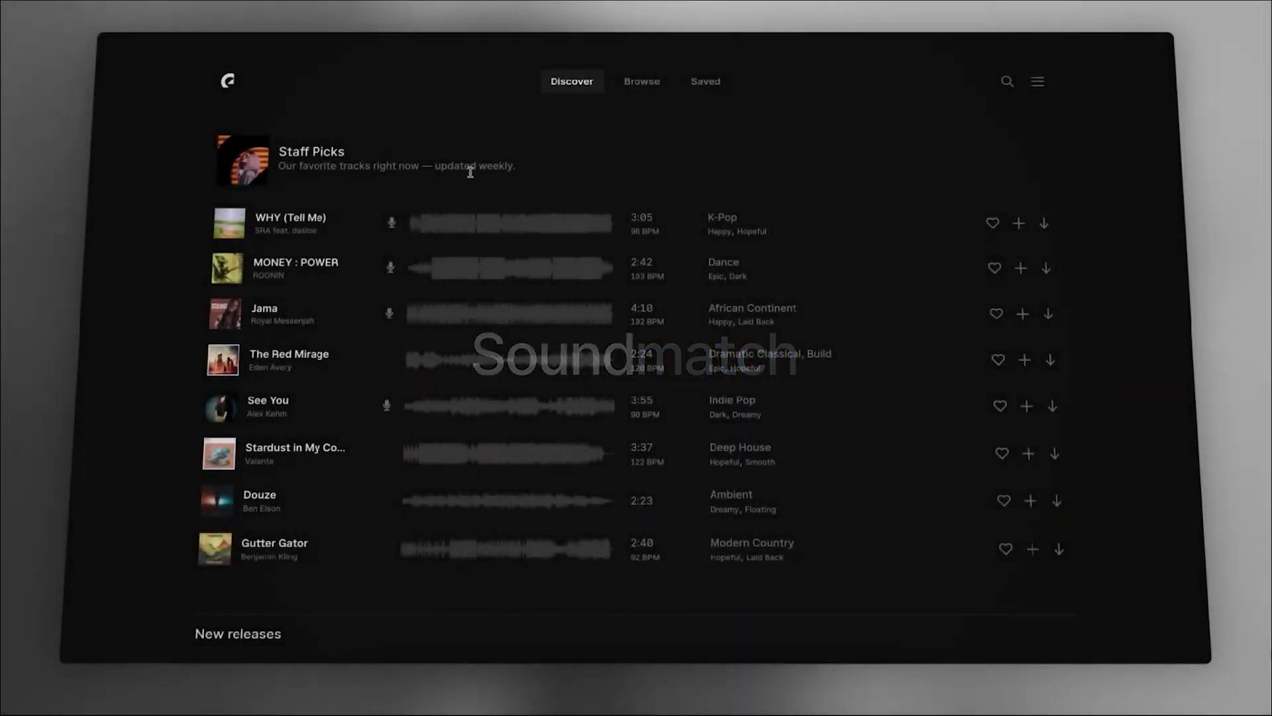
- Preview the WHY (Tell Me) track and load Nature.mp4 into Sync to video
{"action": "left_click", "coordinate": [232, 224]}
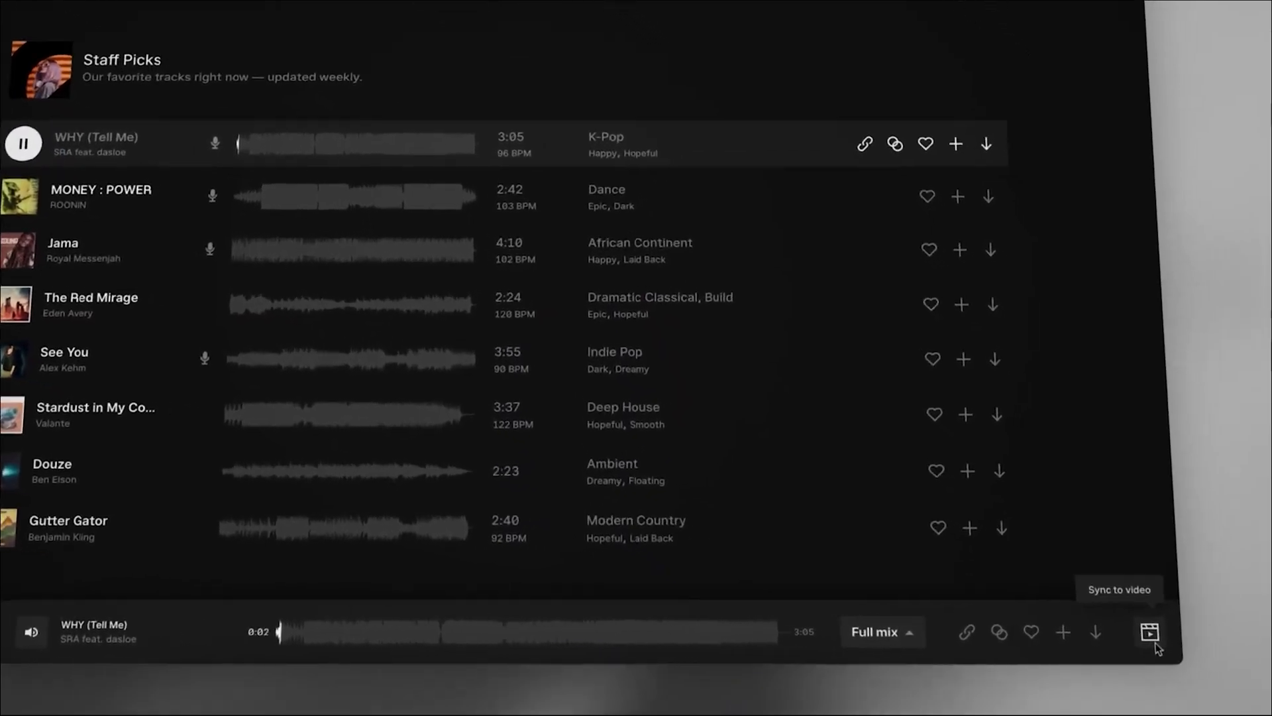
{"action": "left_click", "coordinate": [1181, 636]}
{"action": "left_click", "coordinate": [856, 438]}
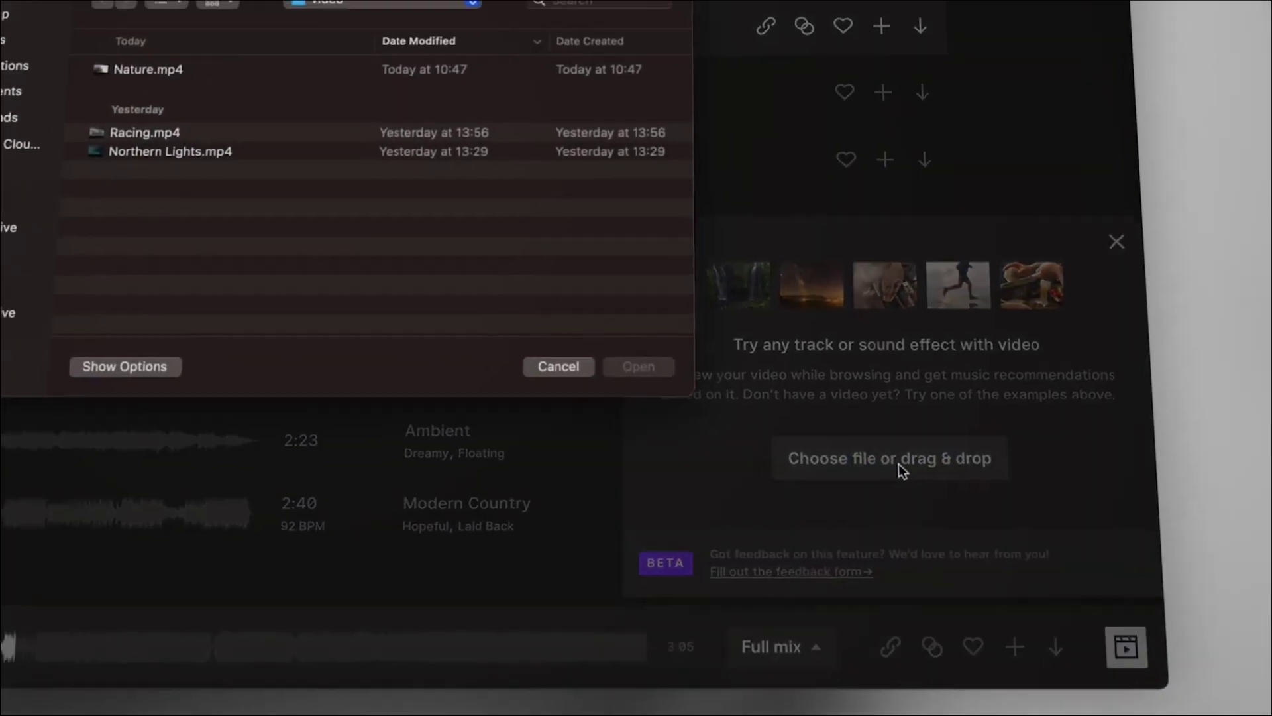
{"action": "left_click", "coordinate": [536, 255]}
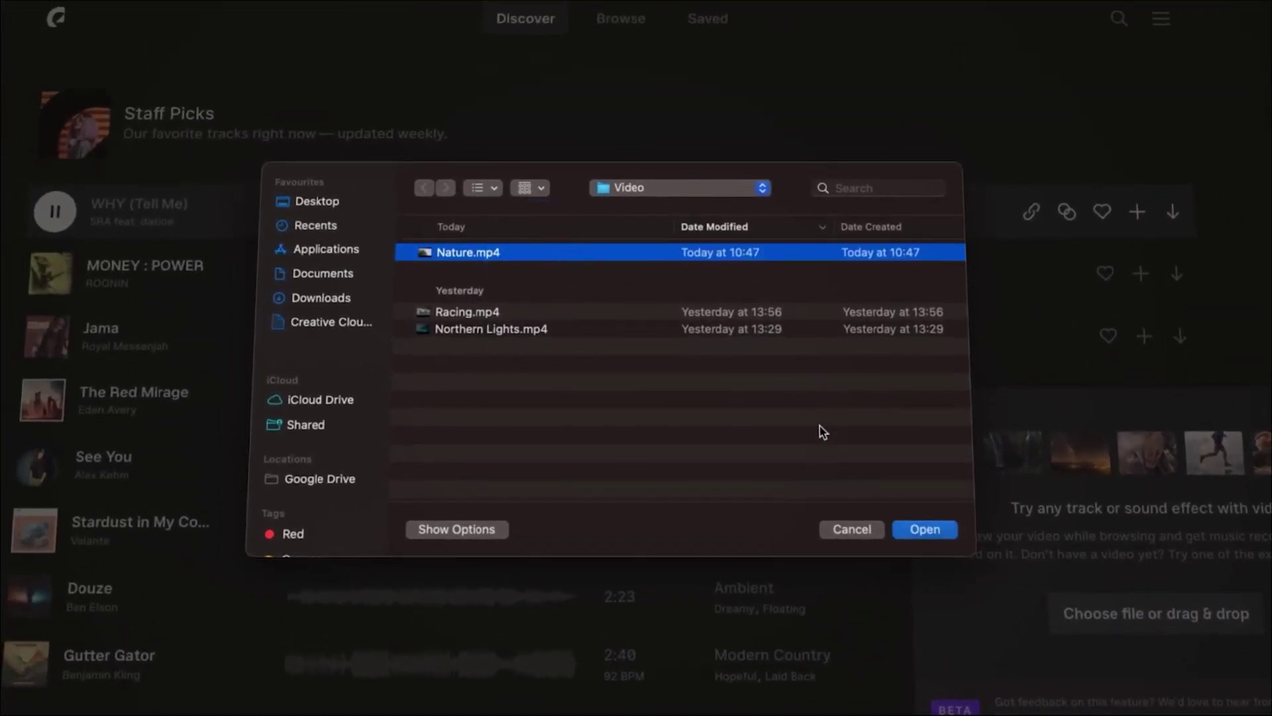
{"action": "left_click", "coordinate": [918, 523]}
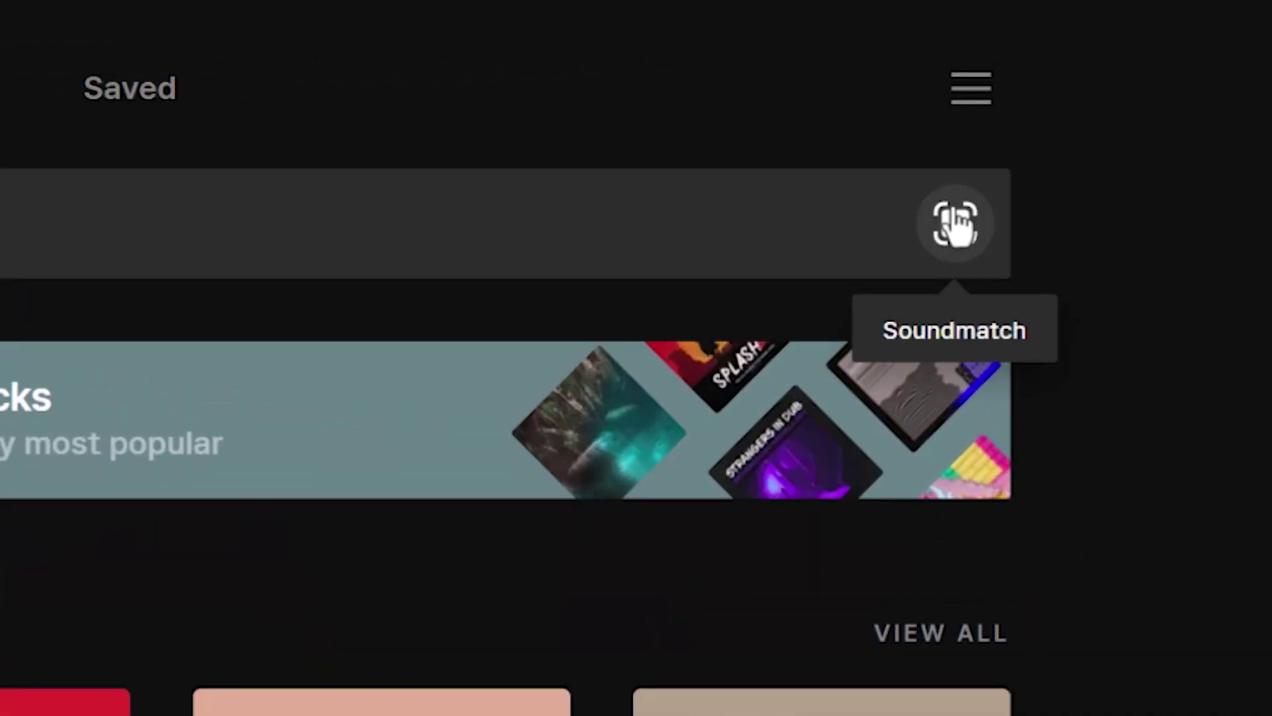
- Run Soundmatch on the downloaded forest hiking video and preview the Orange Warnings track
{"action": "left_click", "coordinate": [956, 224]}
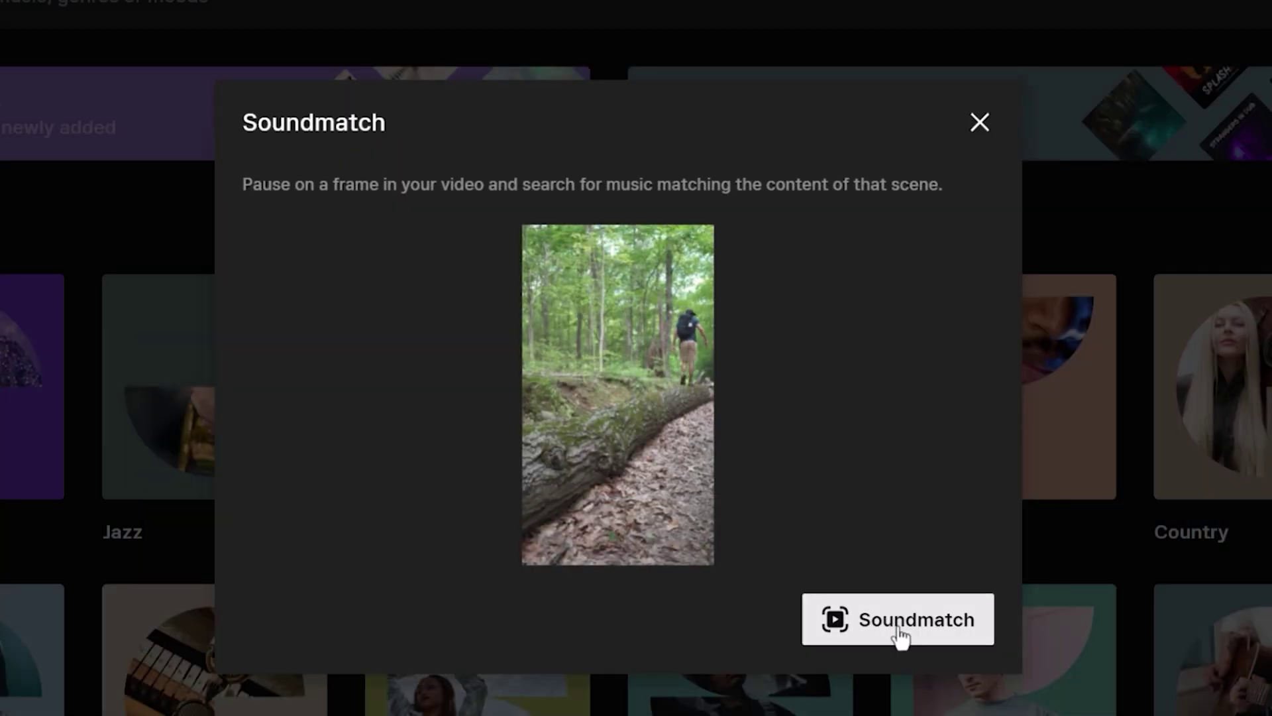
{"action": "left_click", "coordinate": [899, 634]}
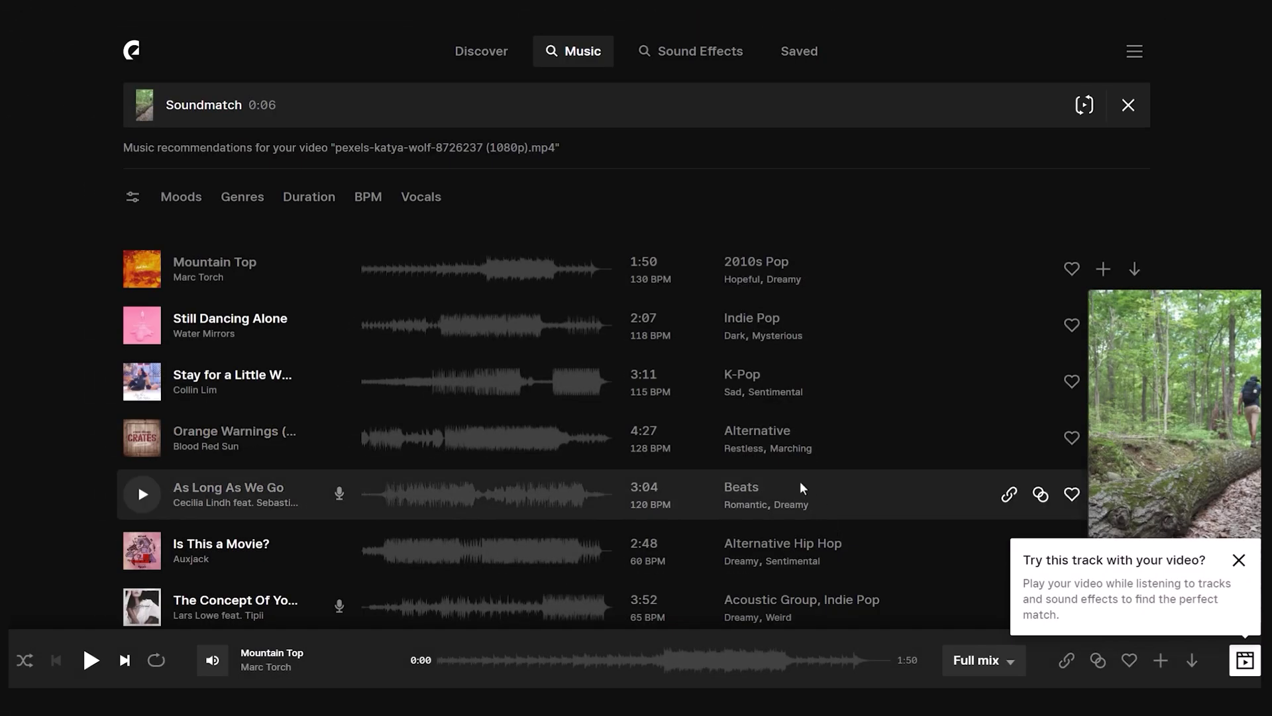
{"action": "scroll", "coordinate": [800, 483], "scroll_direction": "down", "scroll_amount": 5}
{"action": "scroll", "coordinate": [800, 488], "scroll_direction": "down", "scroll_amount": 2}
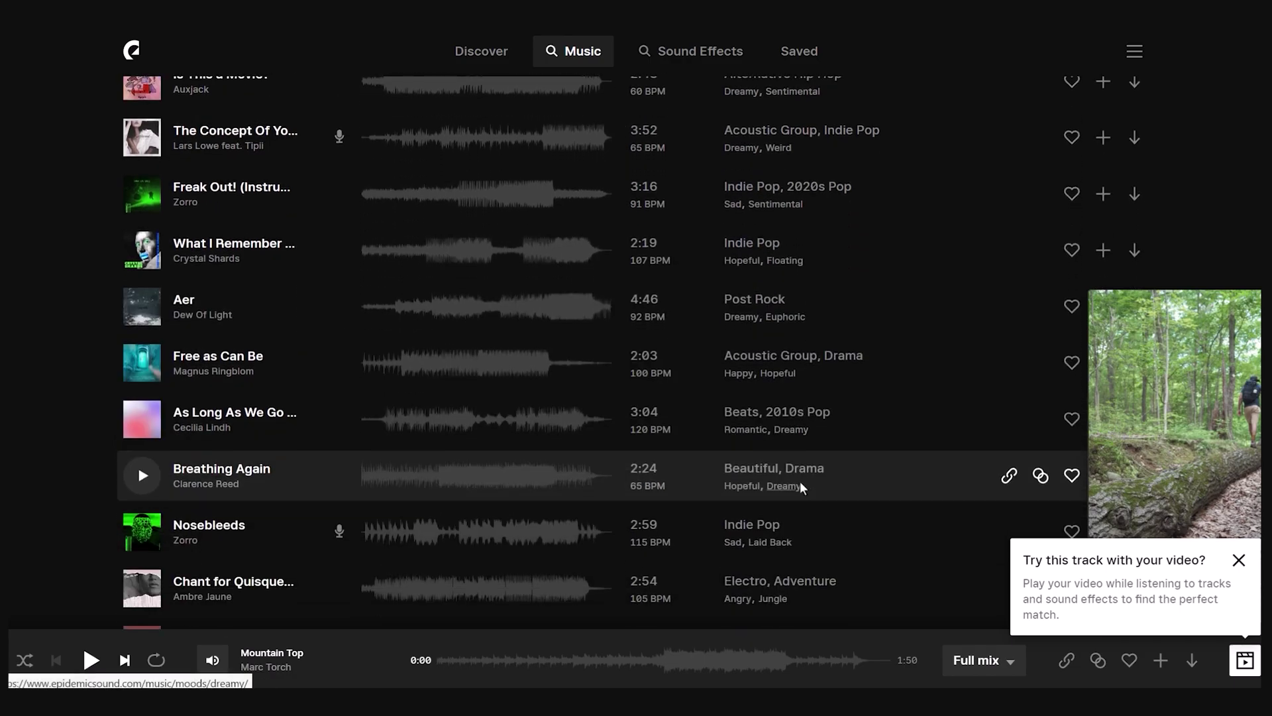
{"action": "scroll", "coordinate": [729, 480], "scroll_direction": "up", "scroll_amount": 4}
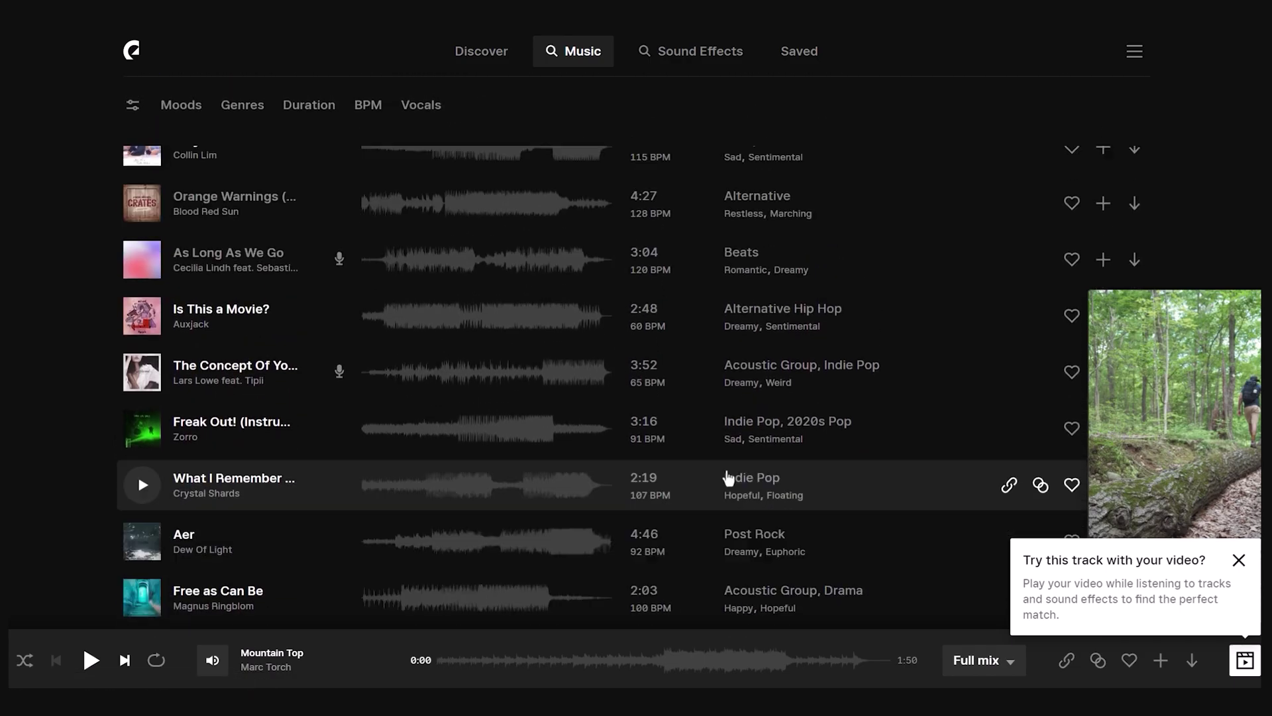
{"action": "left_click", "coordinate": [141, 203]}
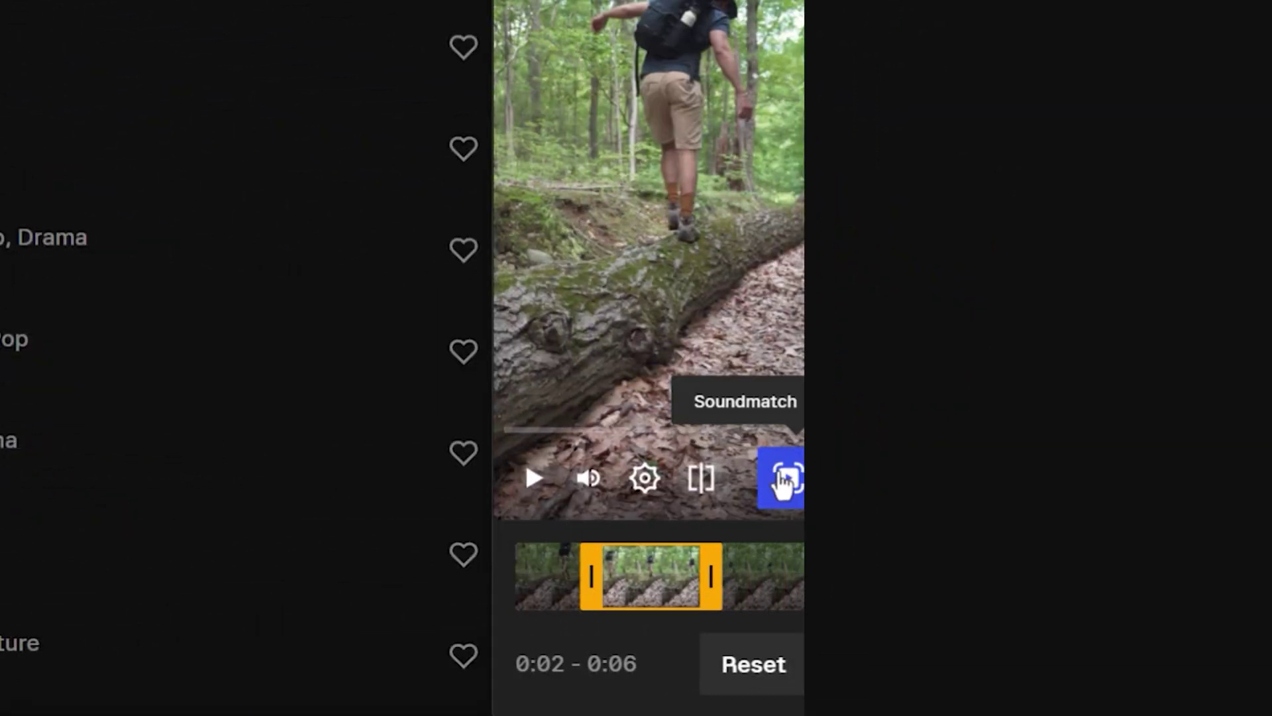
- Rerun Soundmatch on the 0:02–0:06 section of the hiking video
{"action": "left_click", "coordinate": [782, 484]}
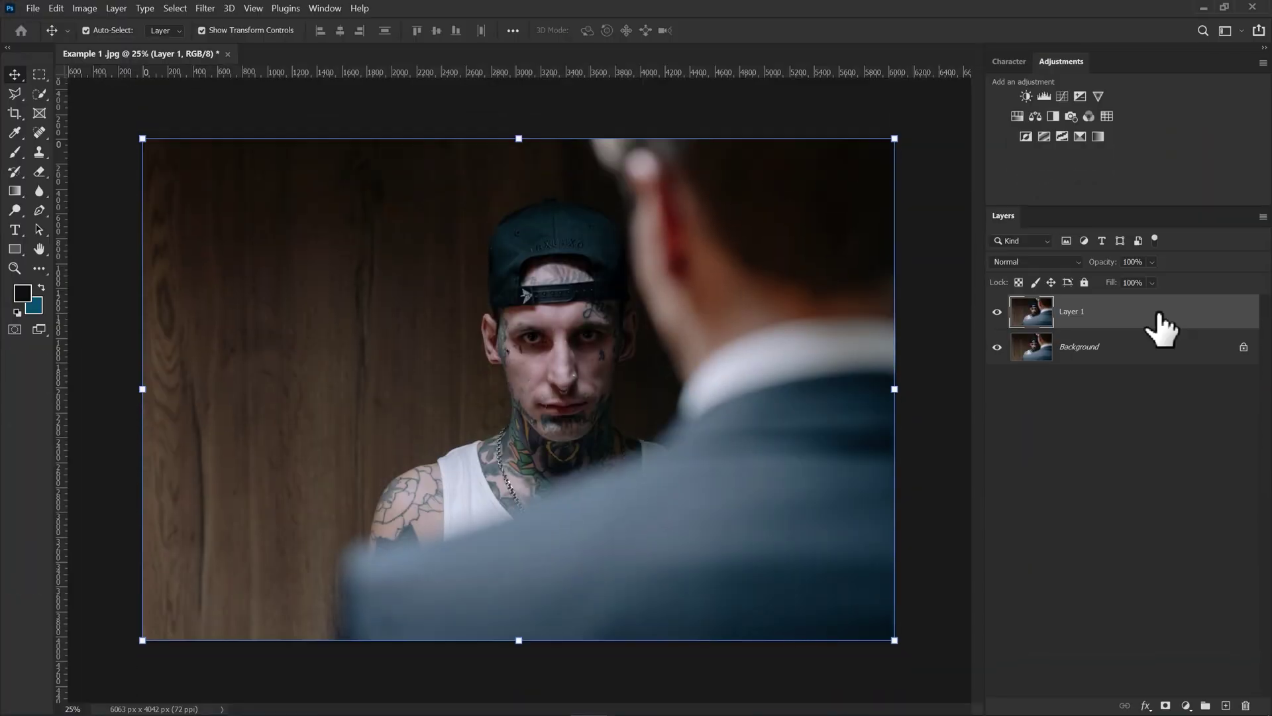
- Launch Retouch4me Color Match on the Example 1 portrait and preview a John Wick still
{"action": "left_click", "coordinate": [205, 8]}
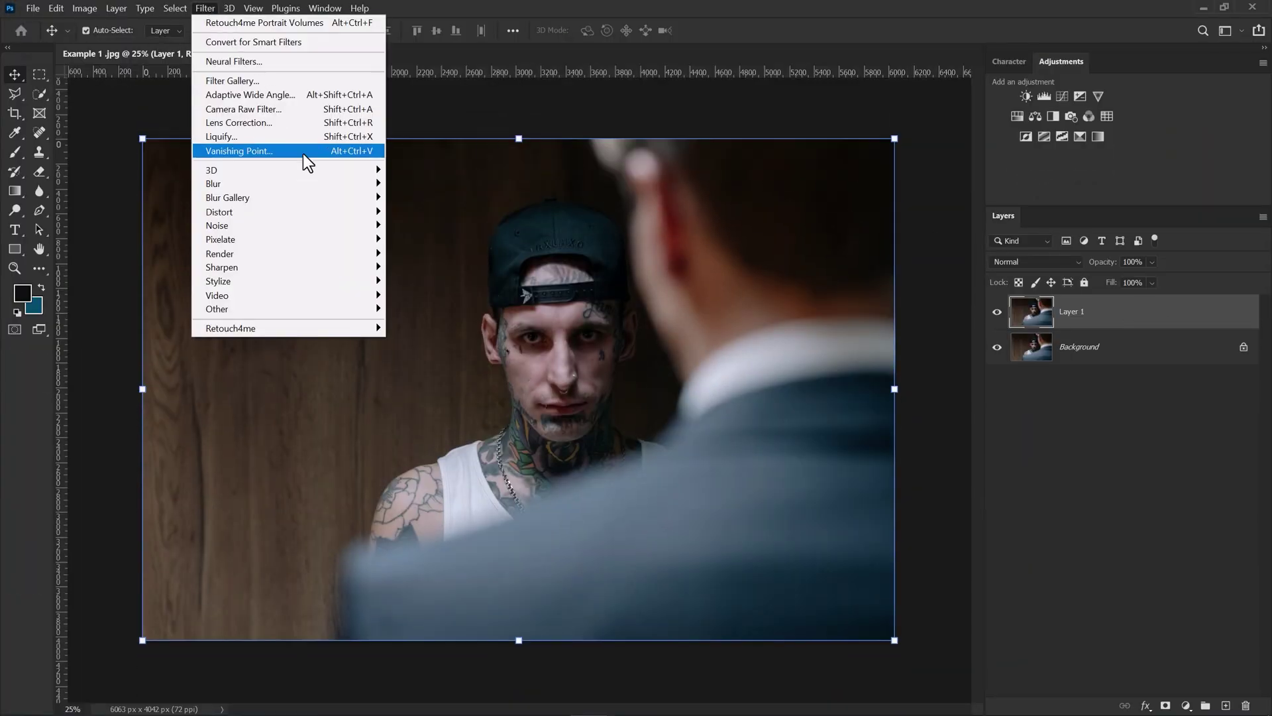
{"action": "mouse_move", "coordinate": [382, 328]}
{"action": "left_click", "coordinate": [512, 330]}
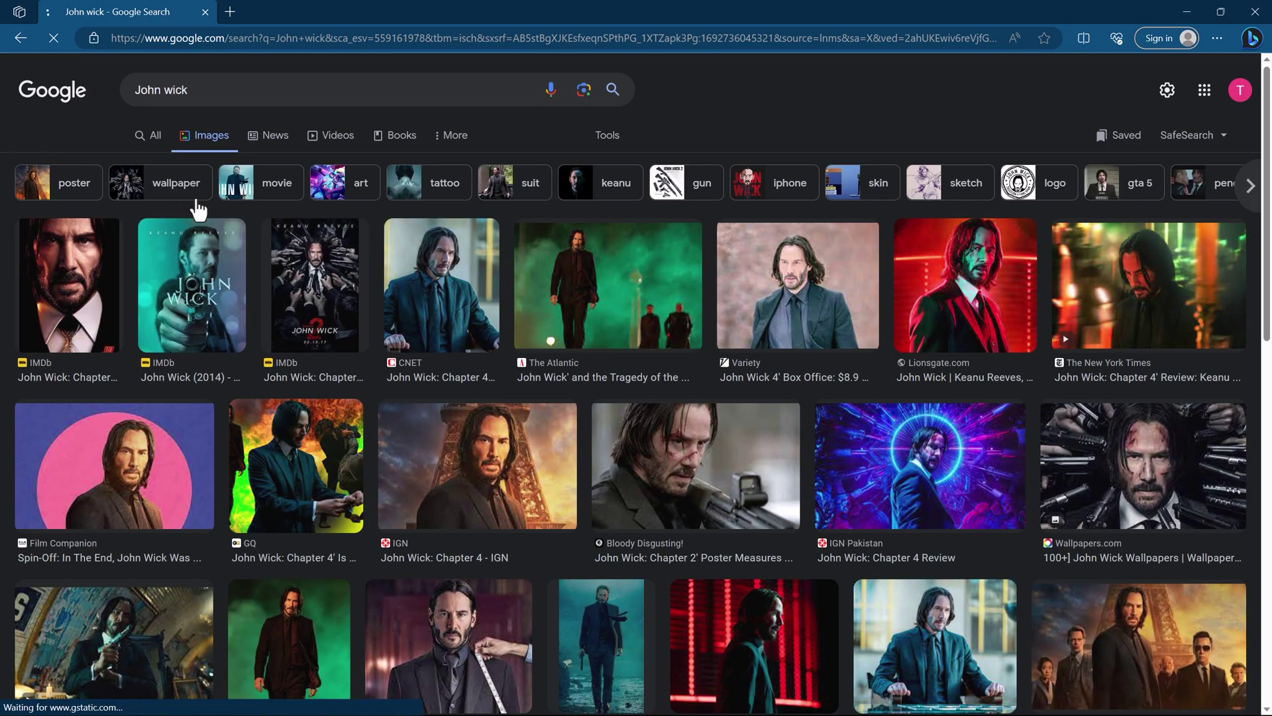
{"action": "scroll", "coordinate": [199, 210], "scroll_direction": "down", "scroll_amount": 2}
{"action": "left_click", "coordinate": [593, 540]}
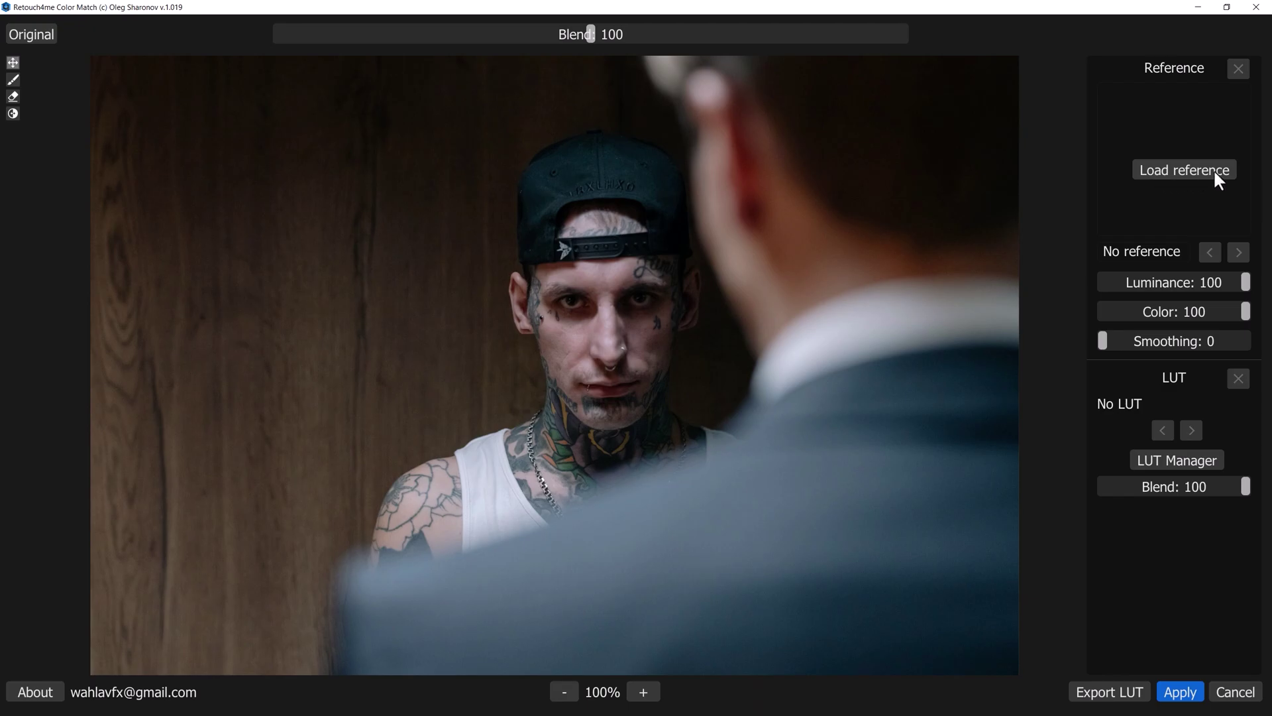
- Load 1 (2).jpg from the Reference Images folder as the Color Match reference
{"action": "left_click", "coordinate": [1192, 170]}
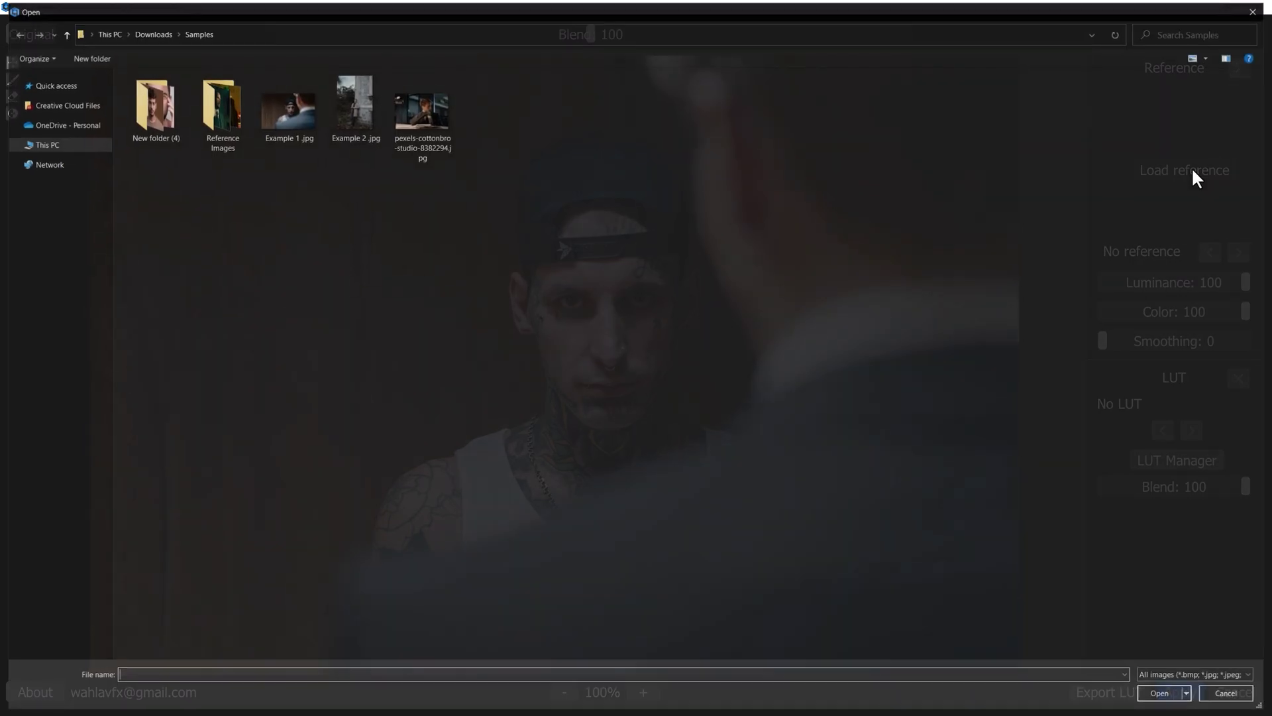
{"action": "double_click", "coordinate": [221, 123]}
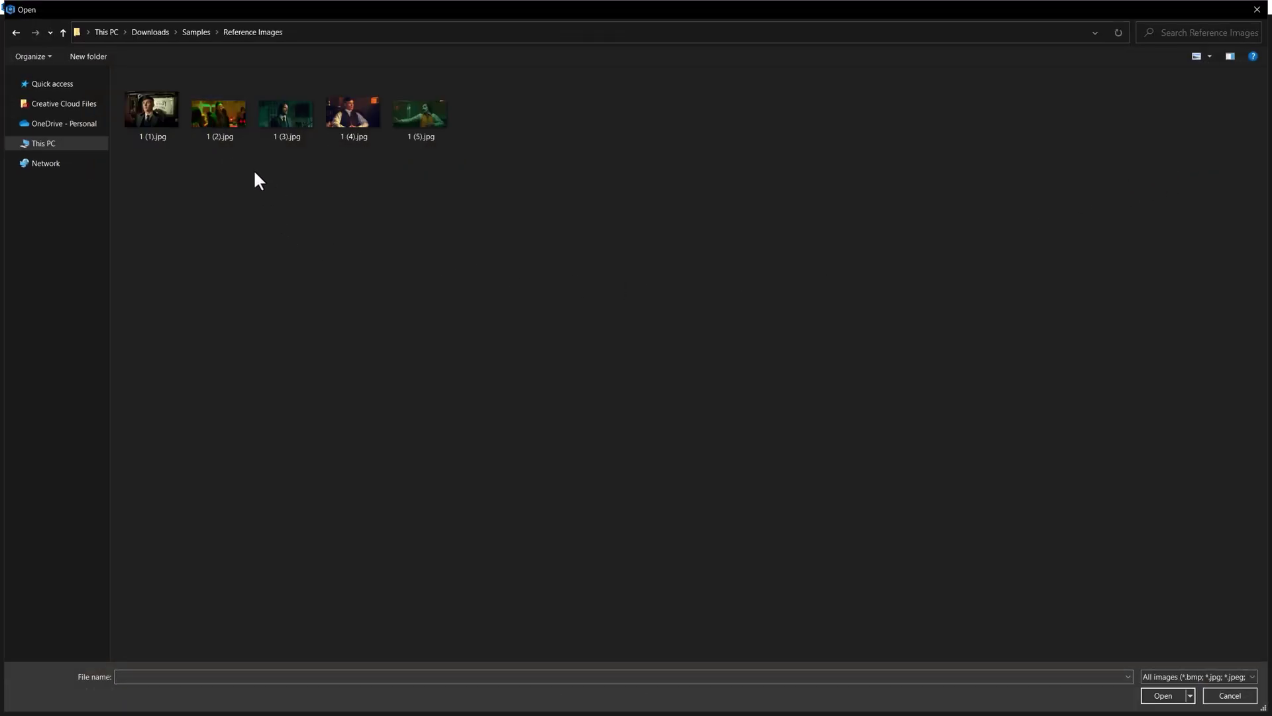
{"action": "left_click", "coordinate": [224, 119]}
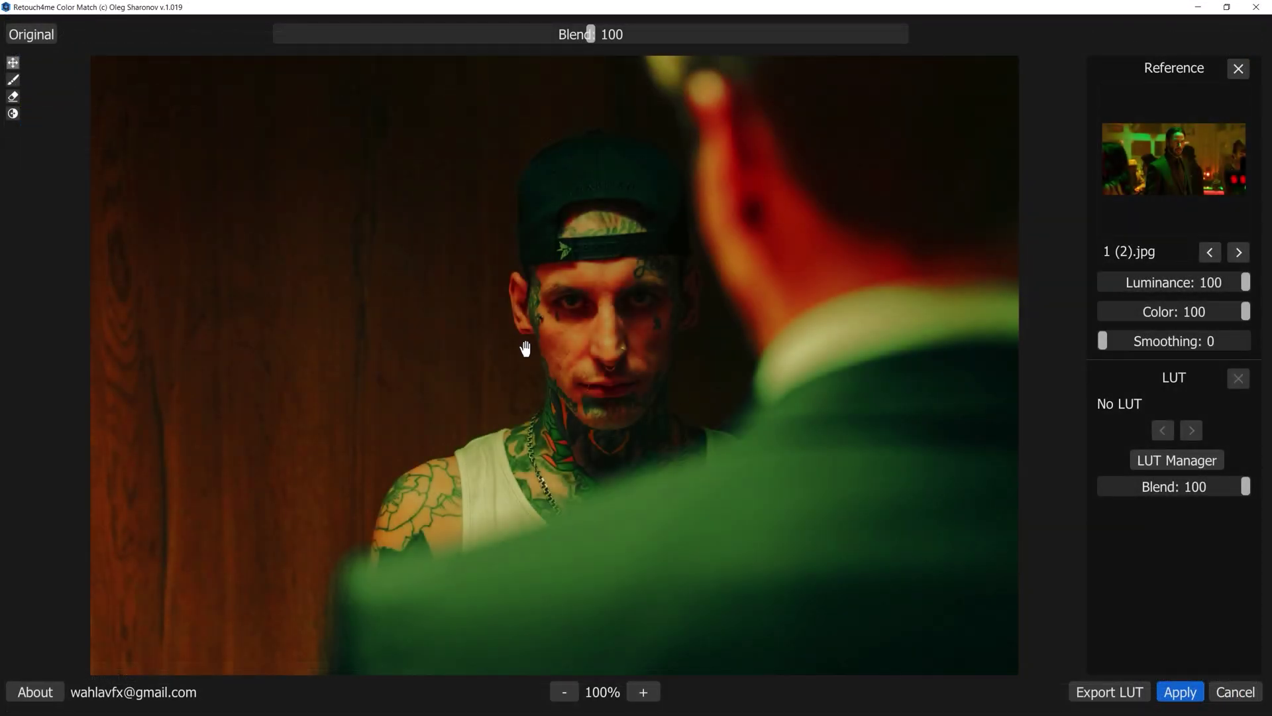
- Soften the match: compare with the original, lower Color strength, set Smoothing to 100 and Blend to 80
{"action": "left_click", "coordinate": [30, 36]}
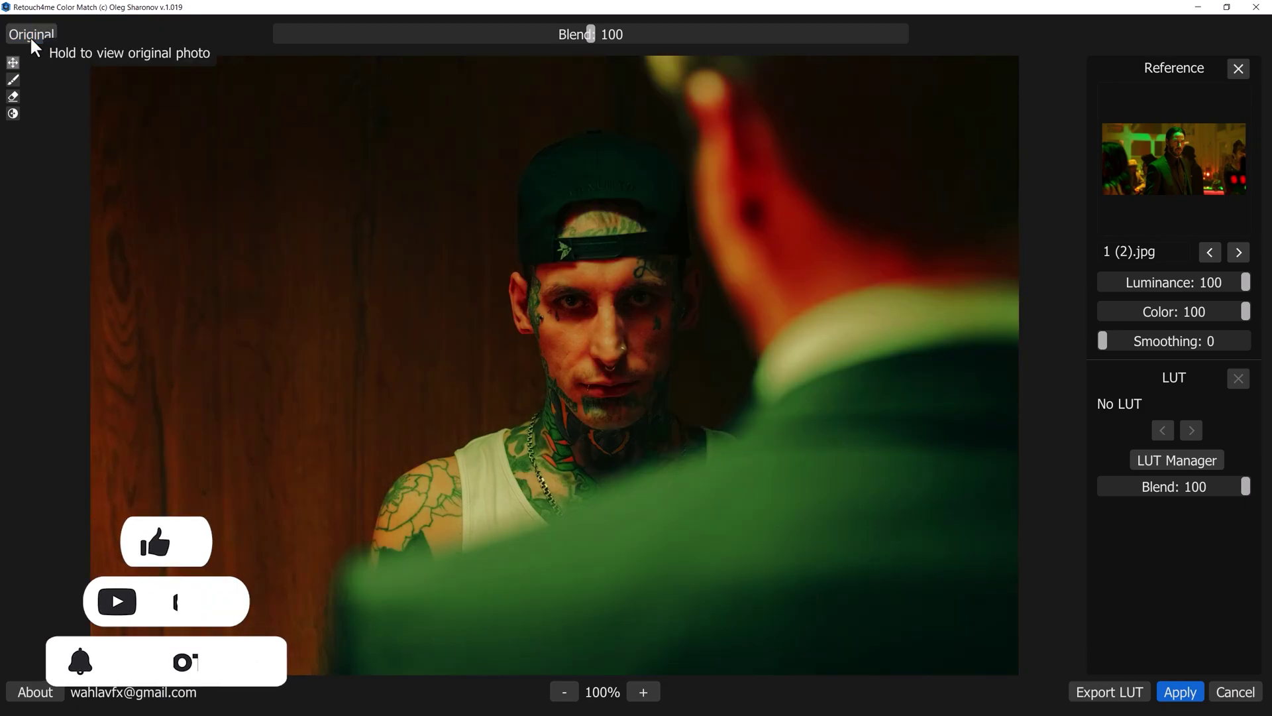
{"action": "left_click_drag", "start_coordinate": [590, 34], "coordinate": [471, 40]}
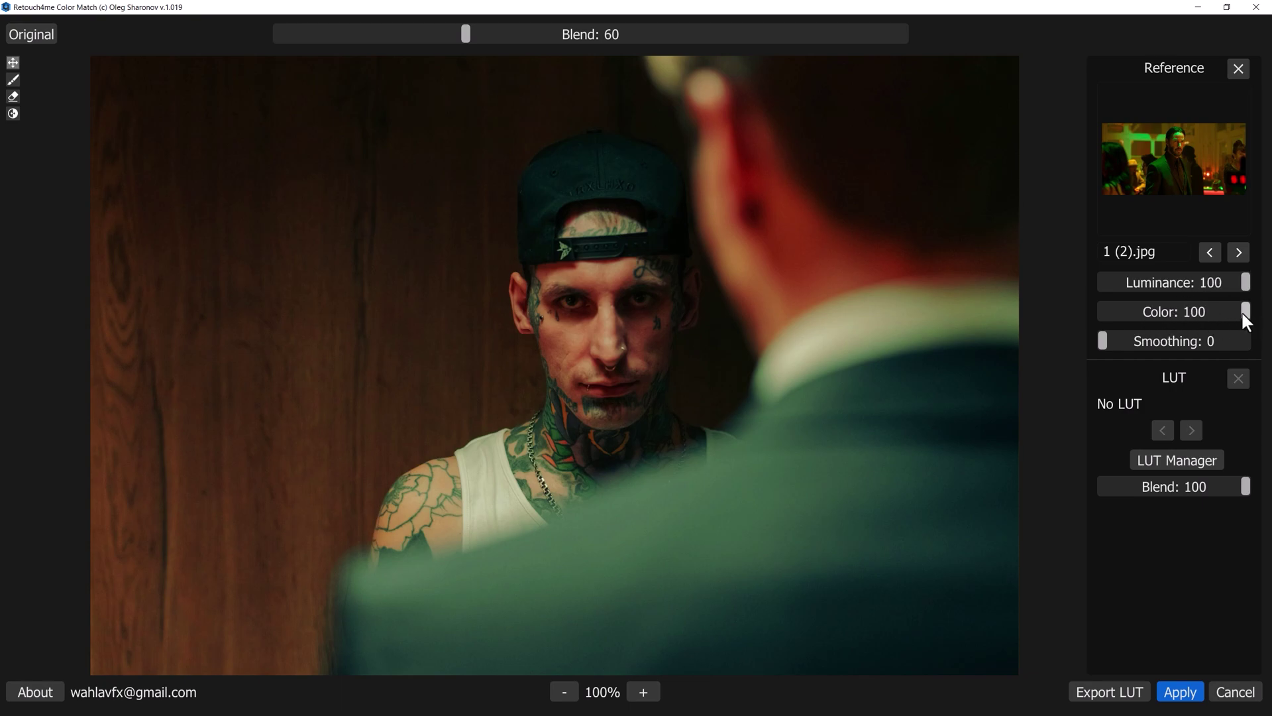
{"action": "left_click_drag", "start_coordinate": [1243, 312], "coordinate": [1199, 315]}
{"action": "left_click_drag", "start_coordinate": [1102, 345], "coordinate": [1151, 346]}
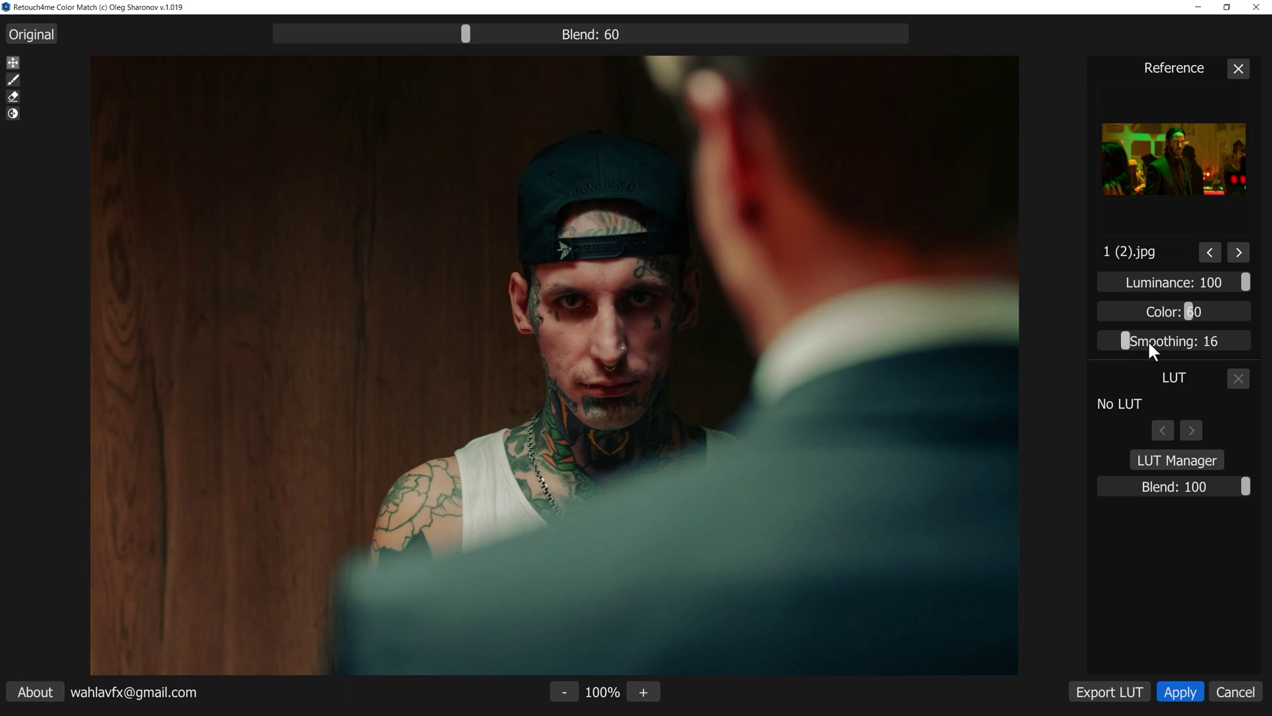
{"action": "left_click_drag", "start_coordinate": [1253, 350], "coordinate": [1259, 352]}
{"action": "left_click_drag", "start_coordinate": [465, 33], "coordinate": [548, 48]}
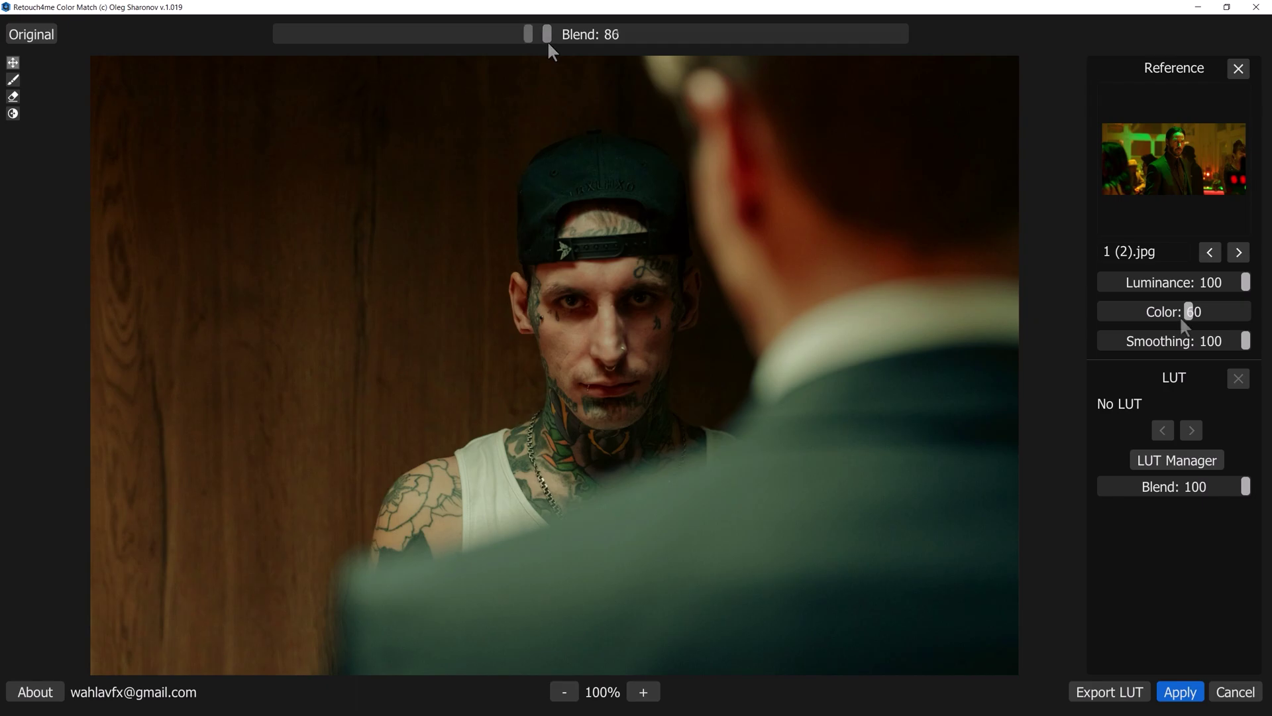
- Cycle the movie references to the green 1 (2).jpg and export the grade as John Wick.cube
{"action": "left_click", "coordinate": [1239, 252]}
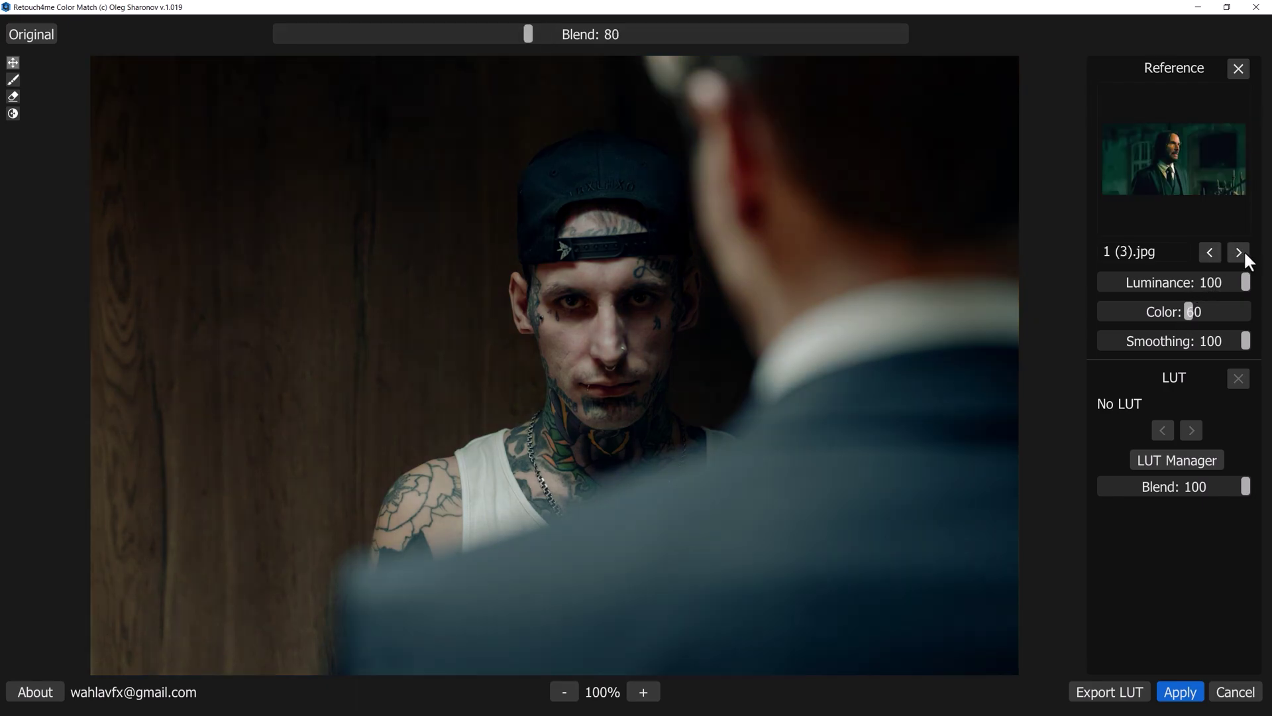
{"action": "left_click", "coordinate": [1243, 252]}
{"action": "left_click", "coordinate": [1244, 252]}
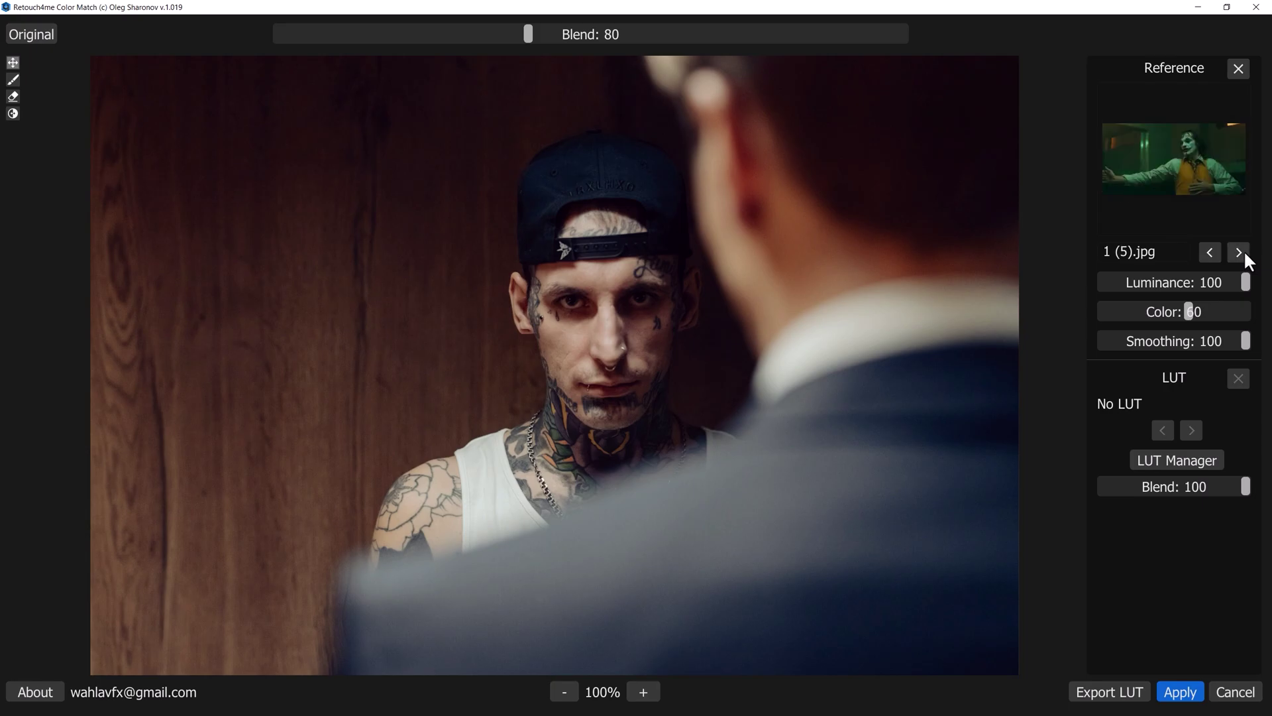
{"action": "left_click", "coordinate": [1242, 249]}
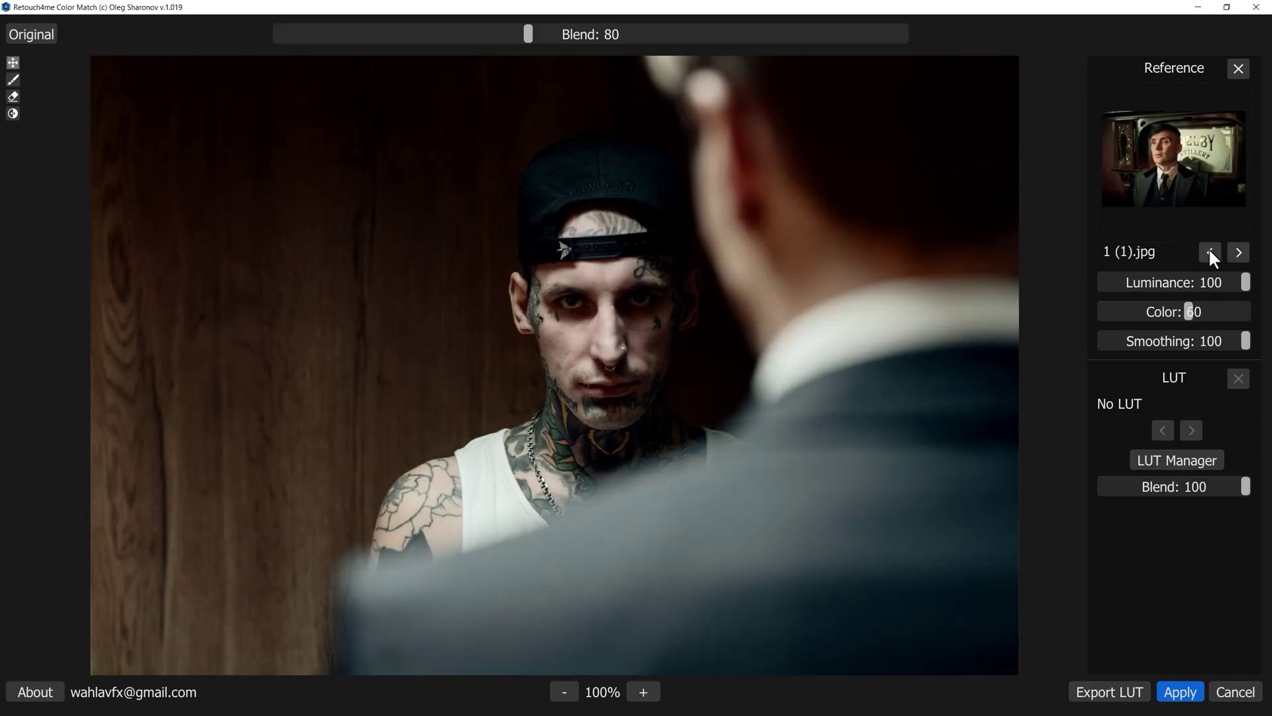
{"action": "left_click", "coordinate": [1209, 253]}
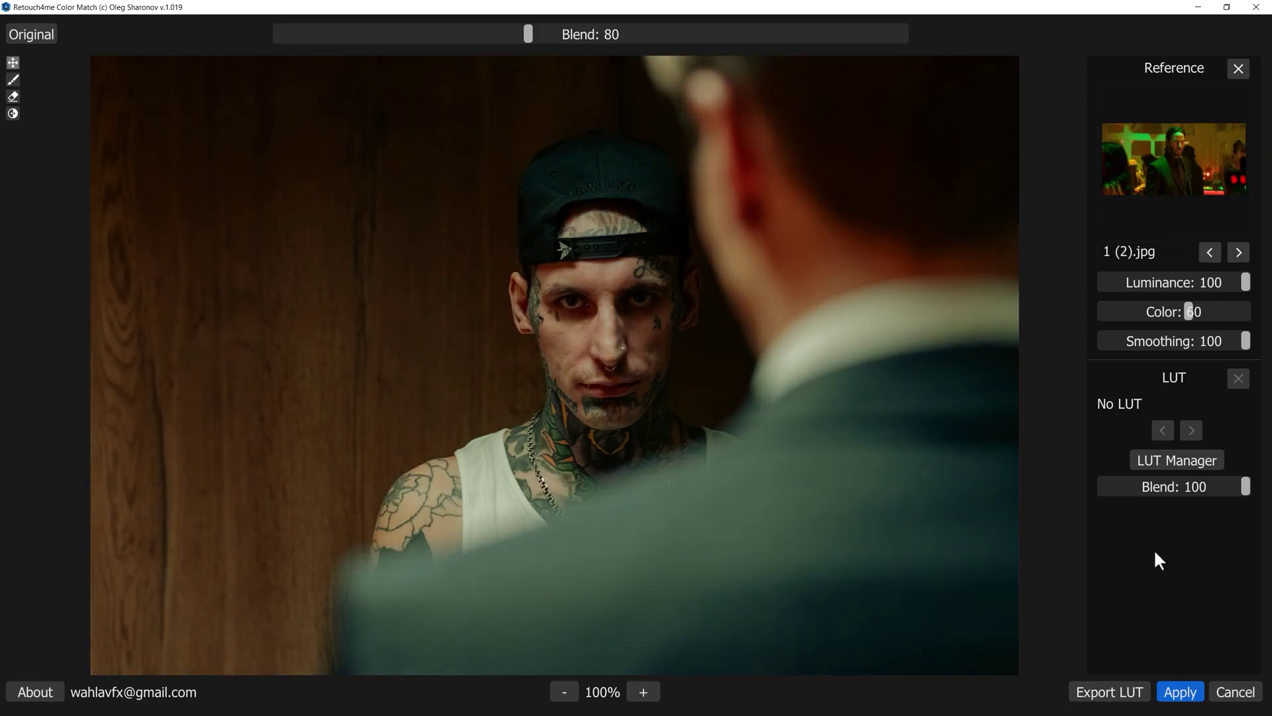
{"action": "left_click", "coordinate": [1125, 690]}
- Apply the colour match as Layer 1 and toggle its visibility to compare with the original
{"action": "left_click", "coordinate": [1183, 692]}
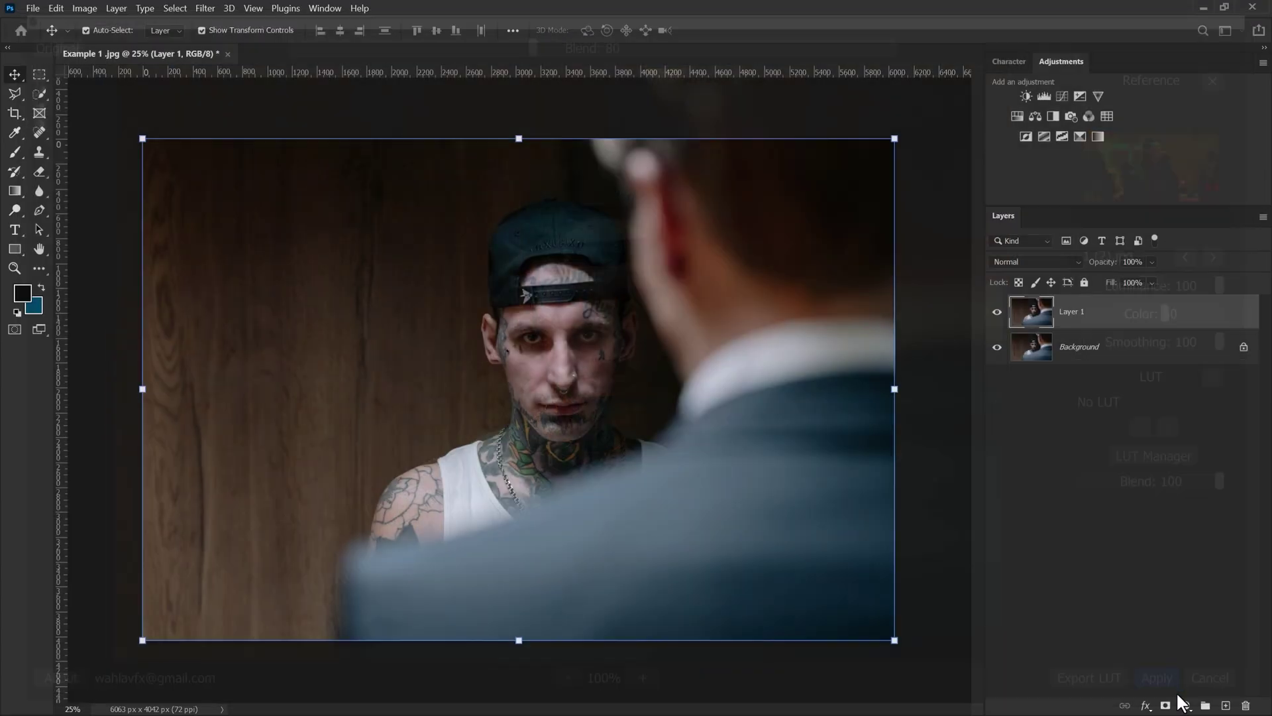
{"action": "left_click", "coordinate": [997, 312]}
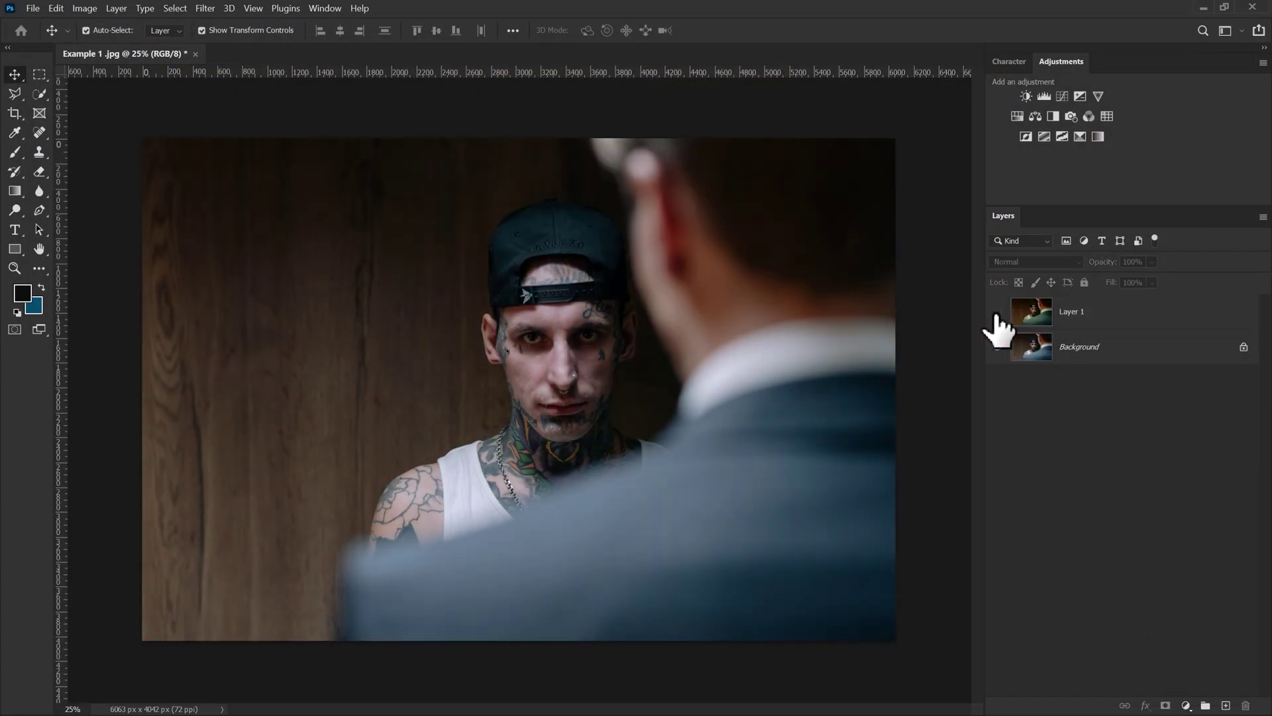
{"action": "left_click", "coordinate": [997, 312]}
- Zoom in on the portrait and pan around the face and shoulder, toggling Layer 1 for before/after
{"action": "key", "text": "ctrl+plus"}
{"action": "key", "text": "ctrl+plus"}
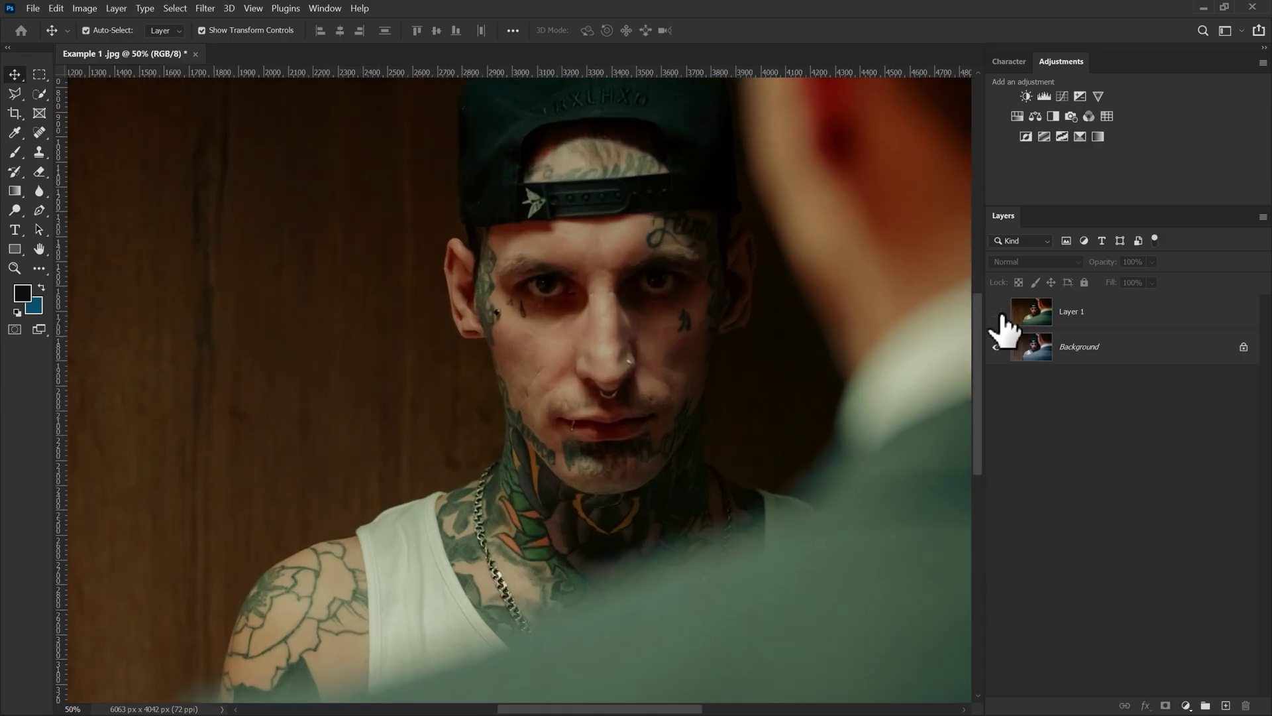
{"action": "left_click", "coordinate": [998, 312]}
{"action": "left_click", "coordinate": [997, 312]}
{"action": "left_click_drag", "start_coordinate": [760, 256], "coordinate": [674, 414]}
{"action": "left_click", "coordinate": [997, 311]}
{"action": "left_click", "coordinate": [997, 311]}
{"action": "left_click_drag", "start_coordinate": [182, 511], "coordinate": [547, 261]}
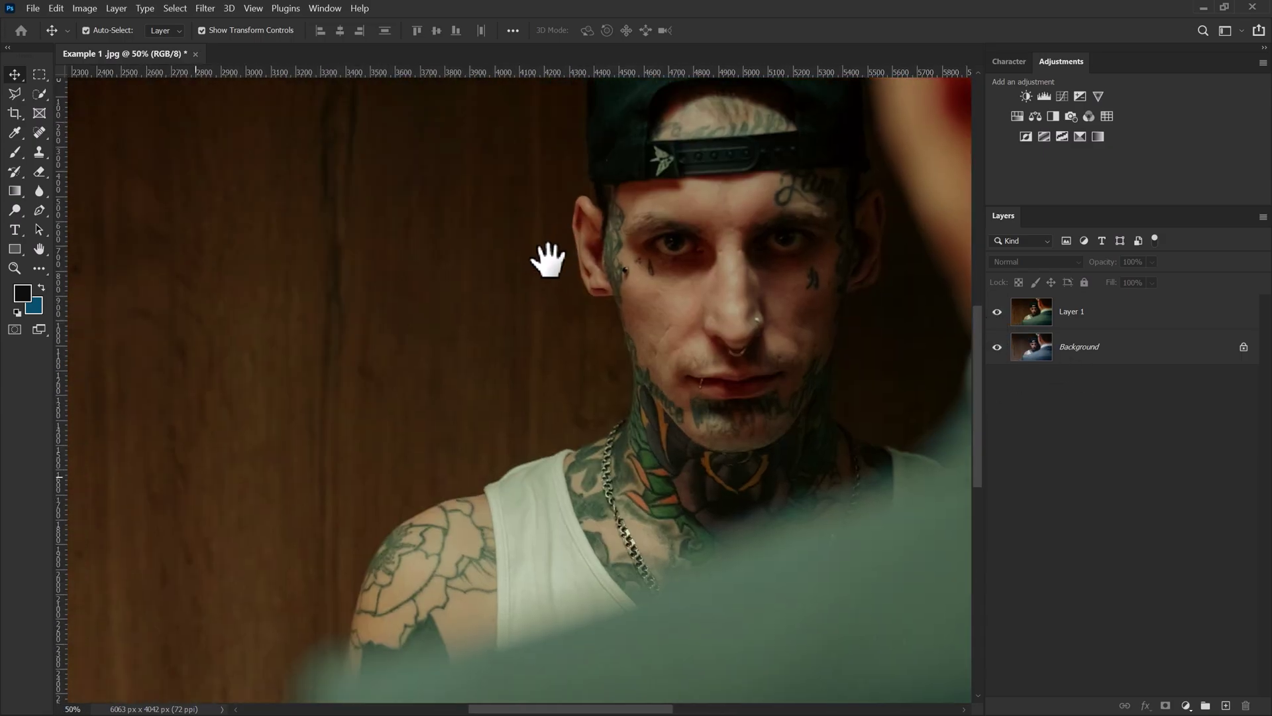
{"action": "left_click_drag", "start_coordinate": [358, 378], "coordinate": [550, 258]}
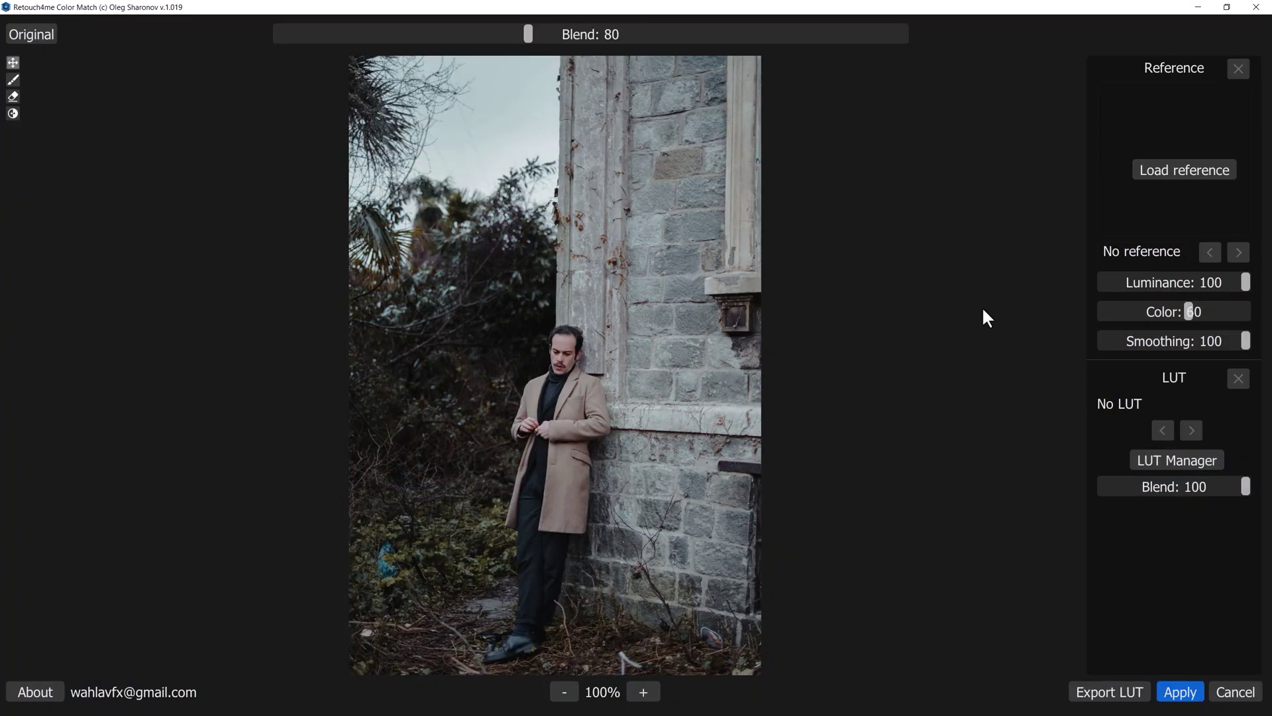
- Preview and load 1 (1).jpg, the suited man before a distillery sign, as the colour reference
{"action": "left_click", "coordinate": [1196, 171]}
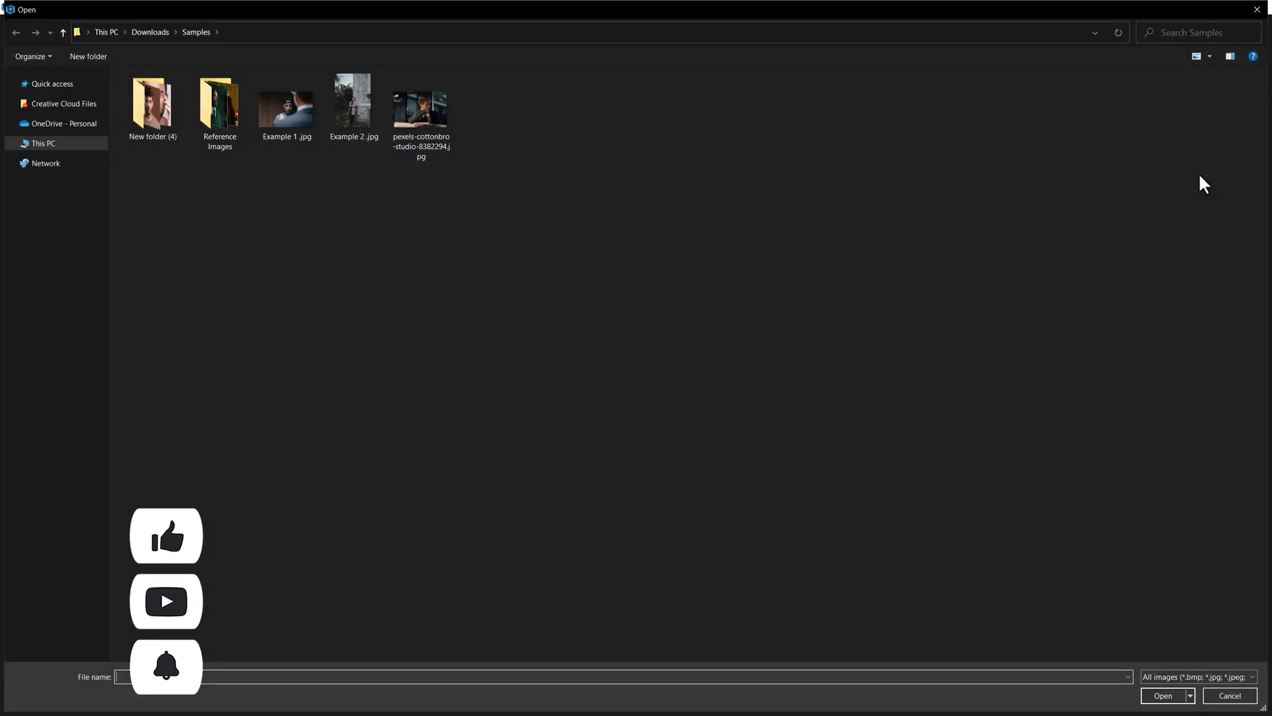
{"action": "right_click", "coordinate": [212, 176]}
{"action": "left_click", "coordinate": [242, 191]}
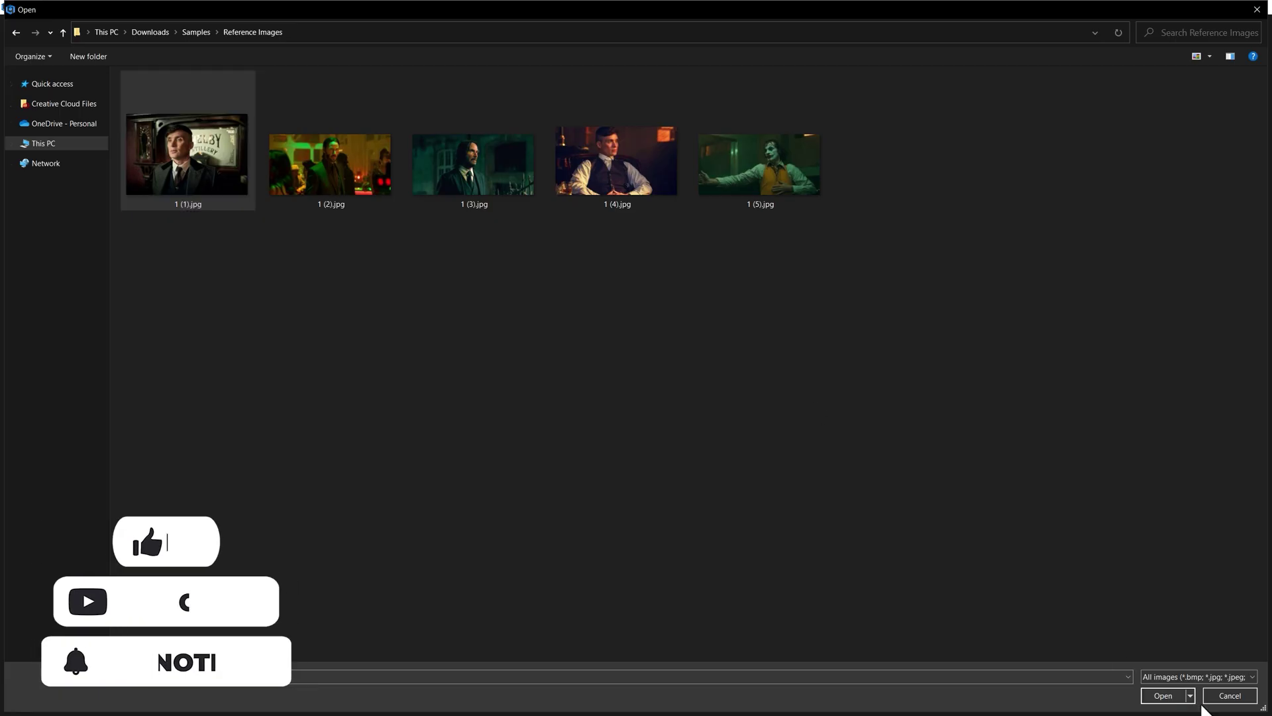
{"action": "left_click", "coordinate": [1192, 694]}
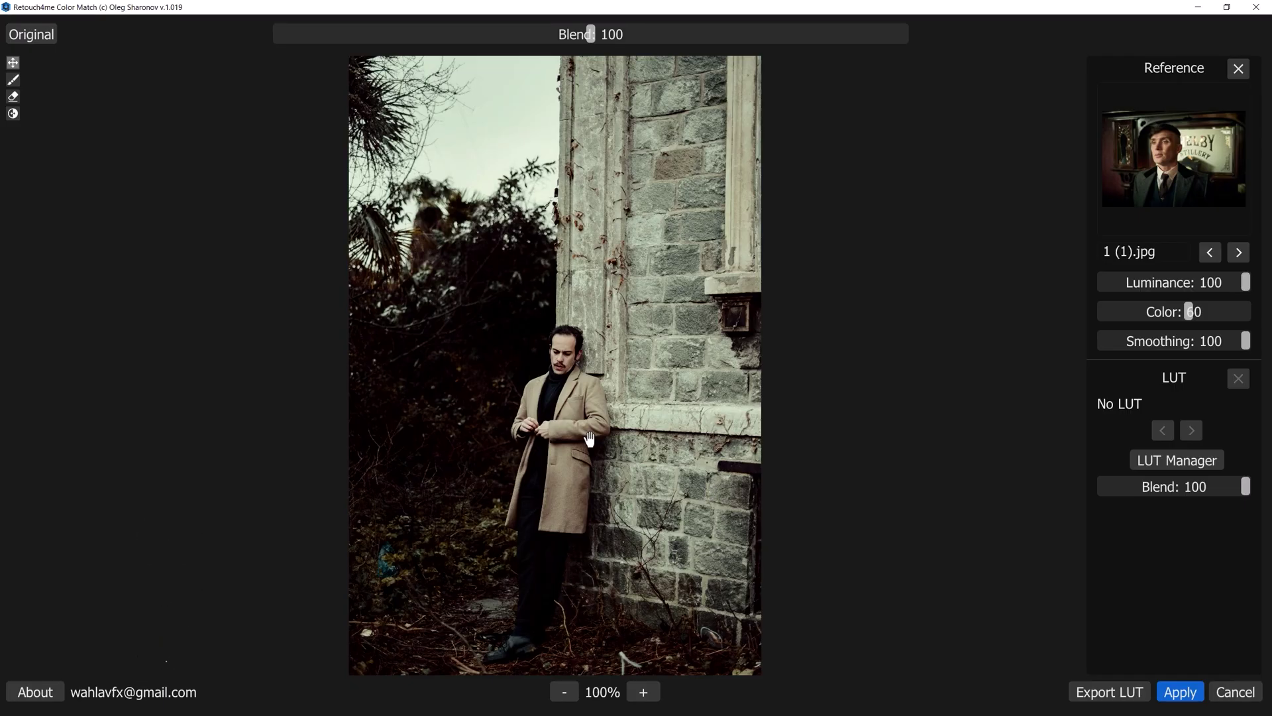
- Set Blend to 60 and Color to 100, comparing against the original photo
{"action": "scroll", "coordinate": [592, 434], "scroll_direction": "up", "scroll_amount": 2}
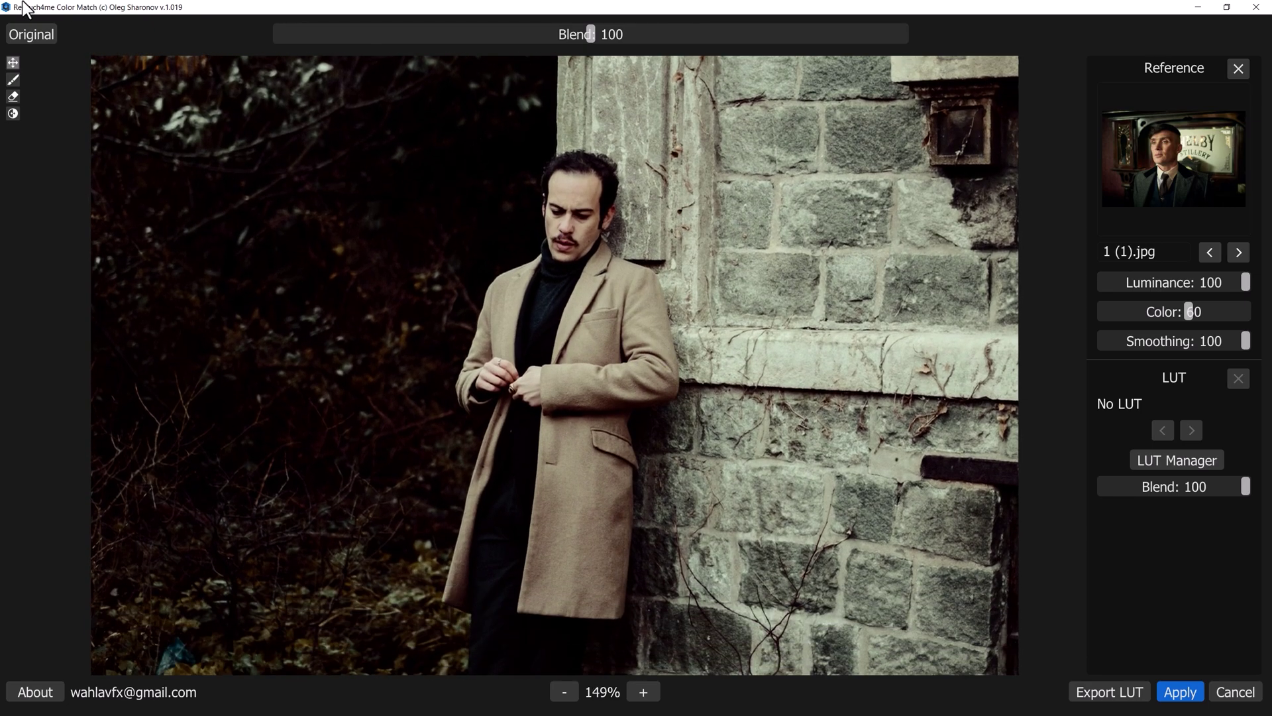
{"action": "left_click", "coordinate": [42, 37]}
{"action": "left_click", "coordinate": [42, 38]}
{"action": "left_click_drag", "start_coordinate": [588, 32], "coordinate": [475, 37]}
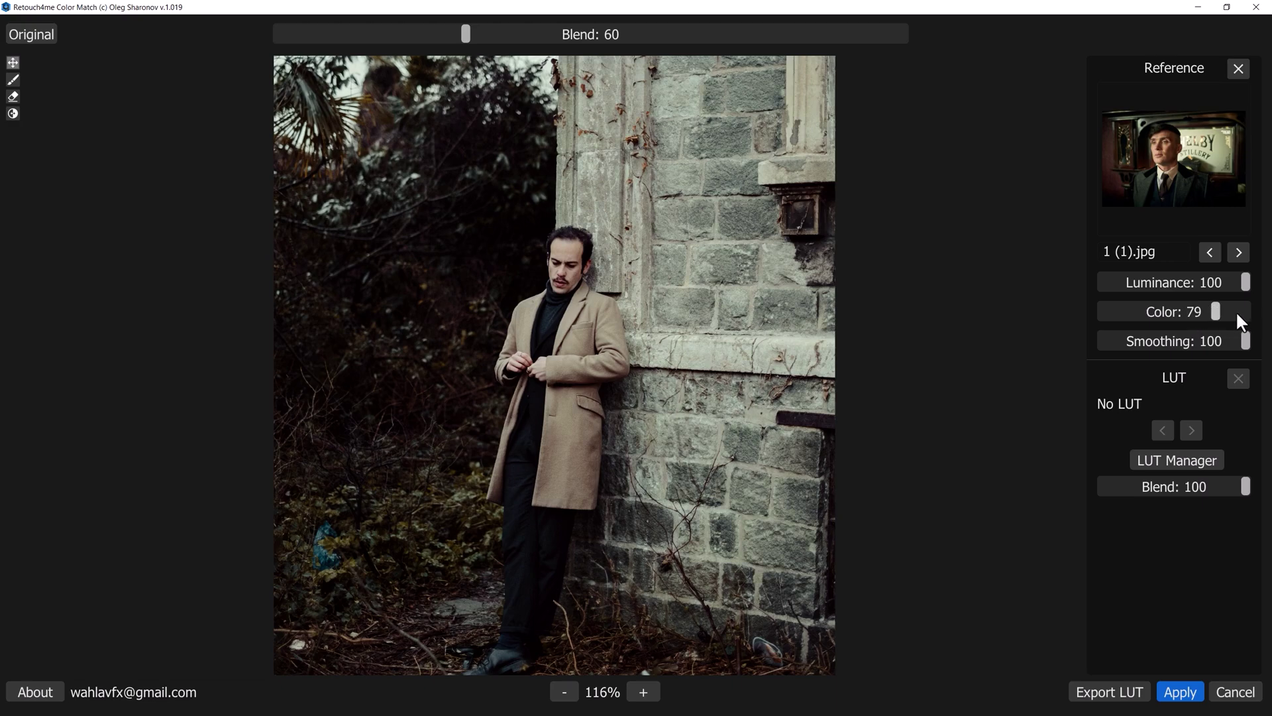
{"action": "left_click_drag", "start_coordinate": [1252, 314], "coordinate": [1256, 314]}
{"action": "scroll", "coordinate": [670, 374], "scroll_direction": "down", "scroll_amount": 2}
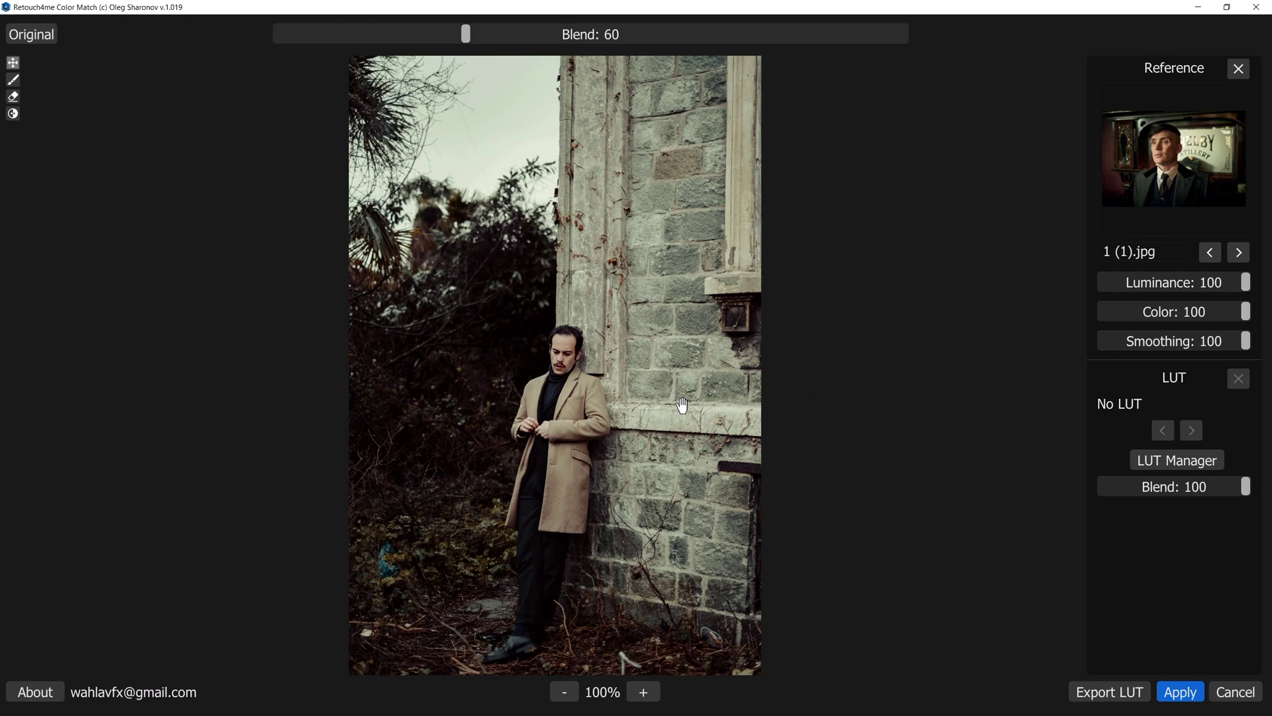
{"action": "left_click", "coordinate": [22, 38]}
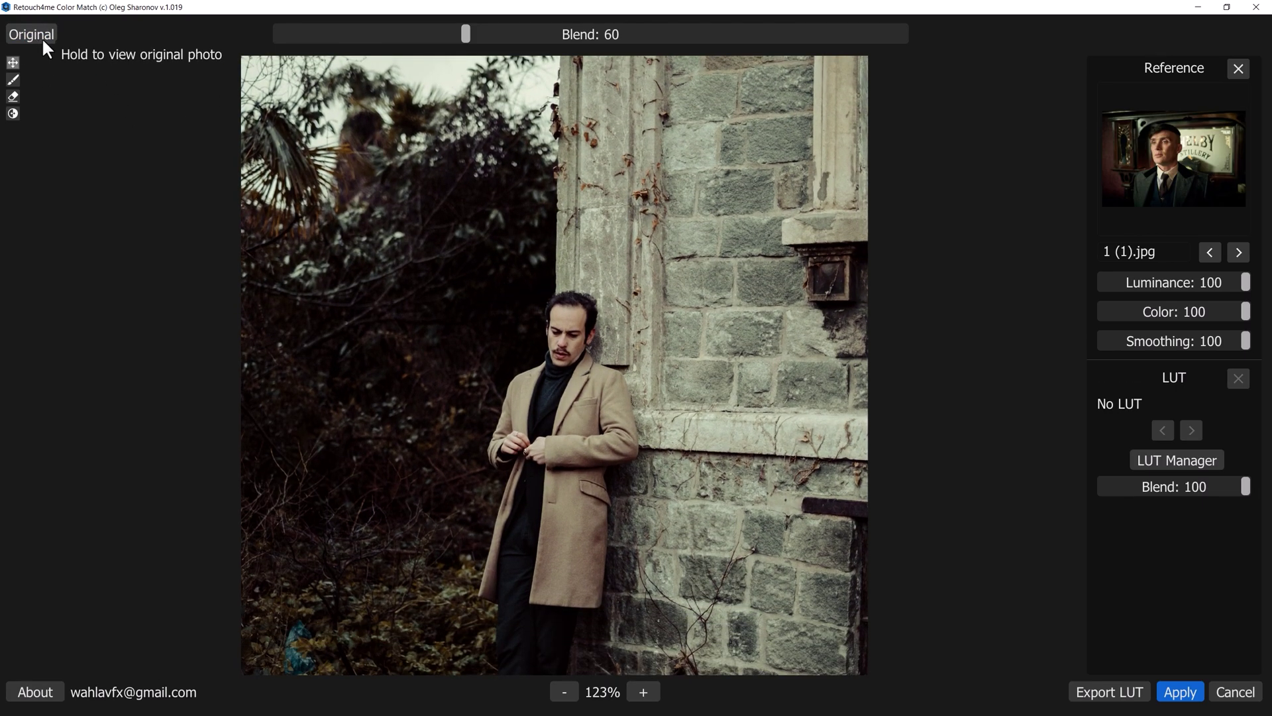
- Apply the grade as Layer 1, fit the photo on screen and toggle Layer 1 to compare
{"action": "scroll", "coordinate": [448, 287], "scroll_direction": "down", "scroll_amount": 2}
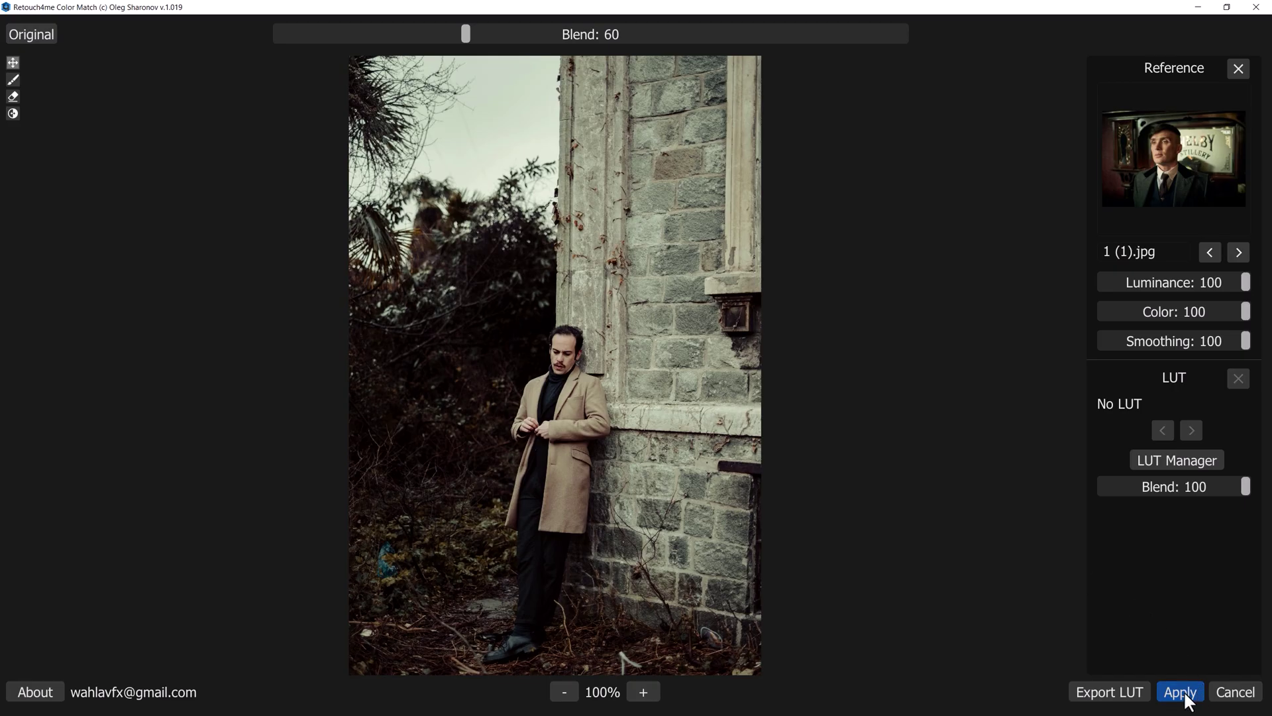
{"action": "left_click", "coordinate": [1180, 692]}
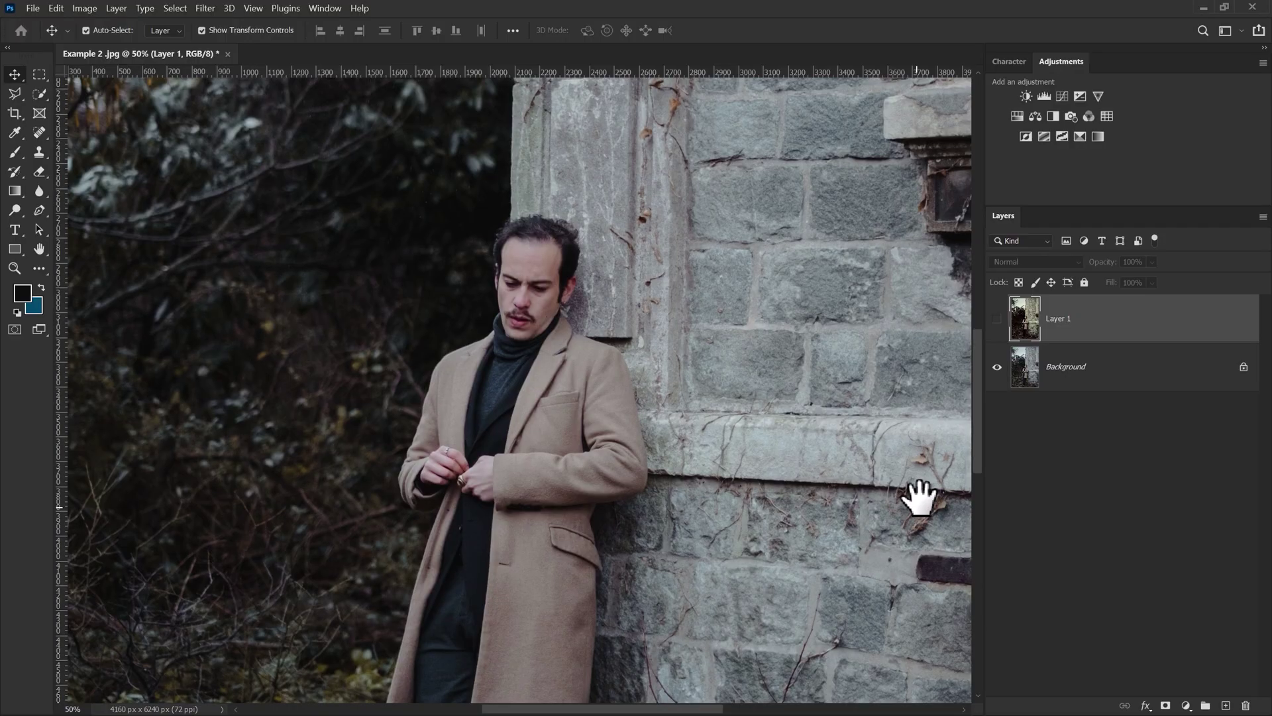
{"action": "left_click", "coordinate": [996, 319]}
{"action": "key", "text": "ctrl+0"}
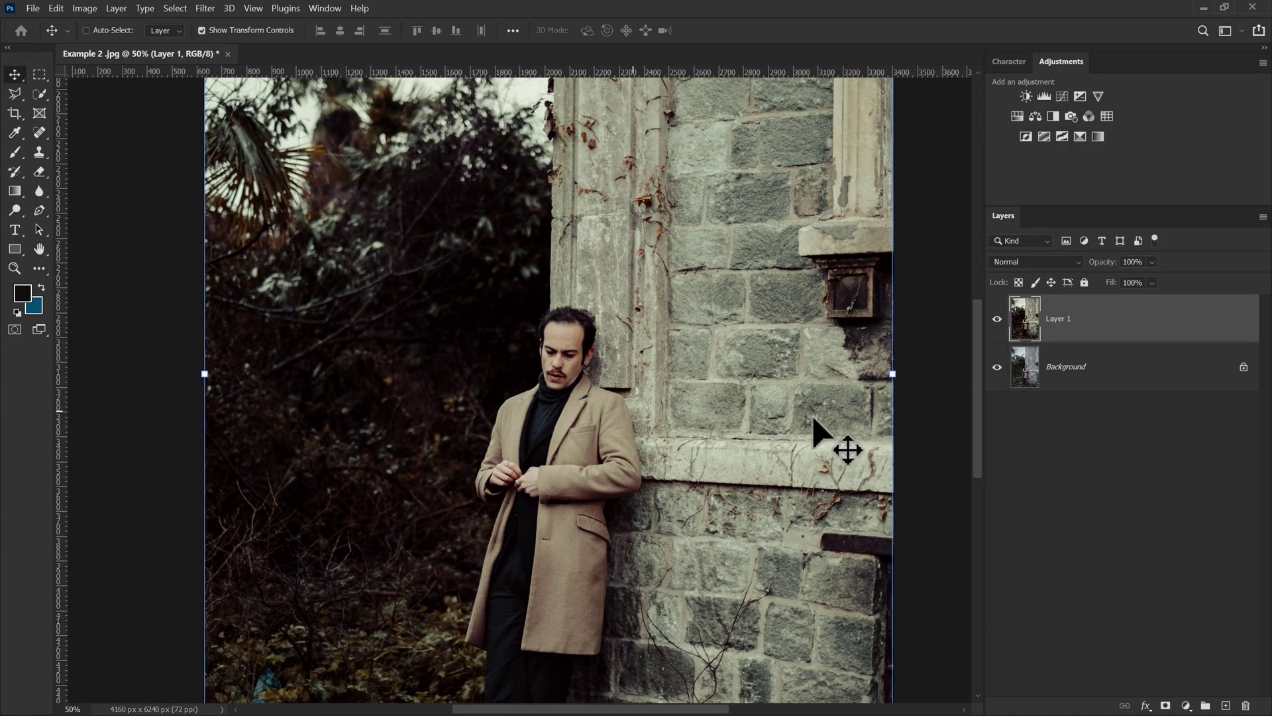
{"action": "left_click", "coordinate": [996, 318]}
{"action": "left_click", "coordinate": [996, 318]}
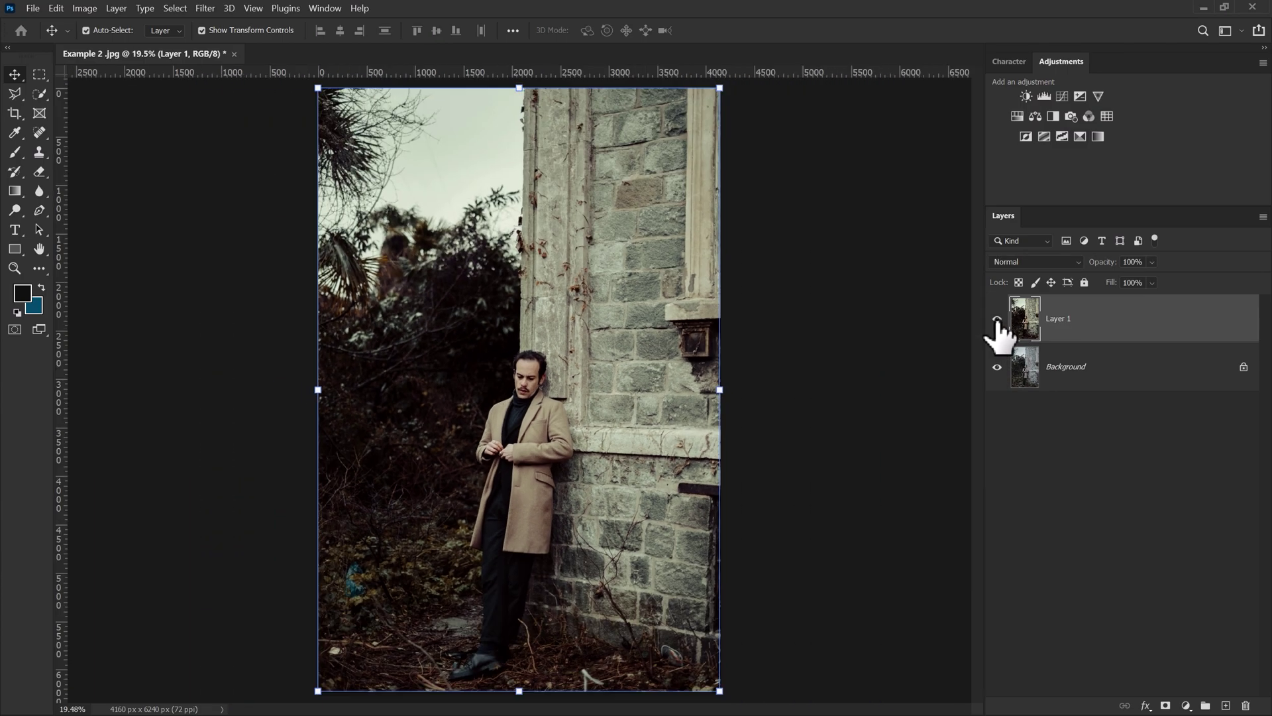
{"action": "left_click", "coordinate": [860, 435]}
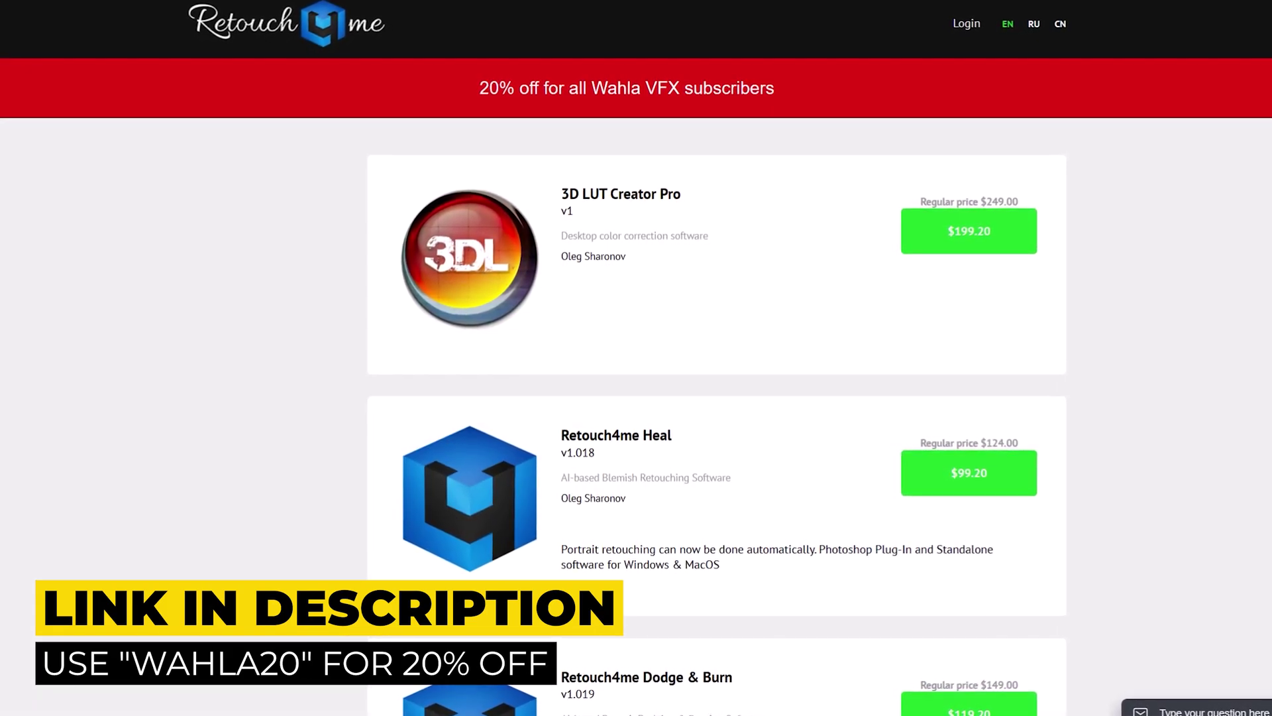
- Scroll the Retouch4me pricing list down to Heal at $99.20 and Dodge & Burn at $119.20
{"action": "scroll", "coordinate": [636, 358], "scroll_direction": "down", "scroll_amount": 4}
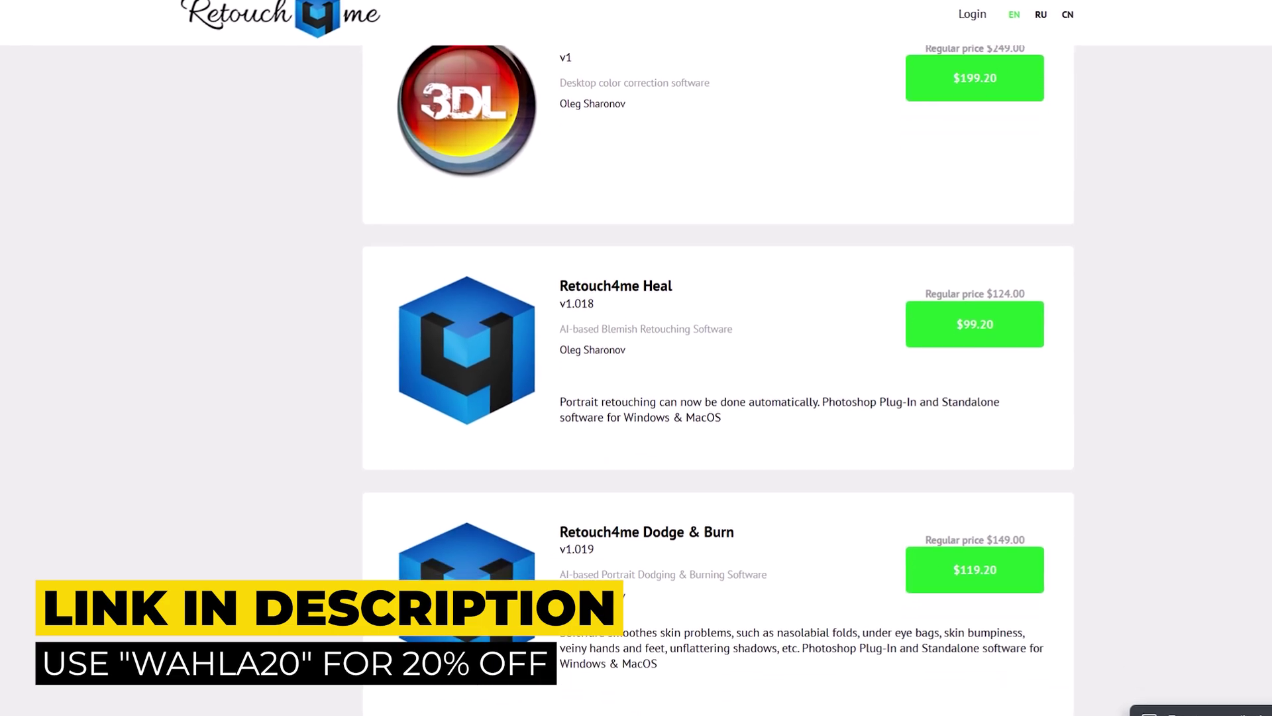